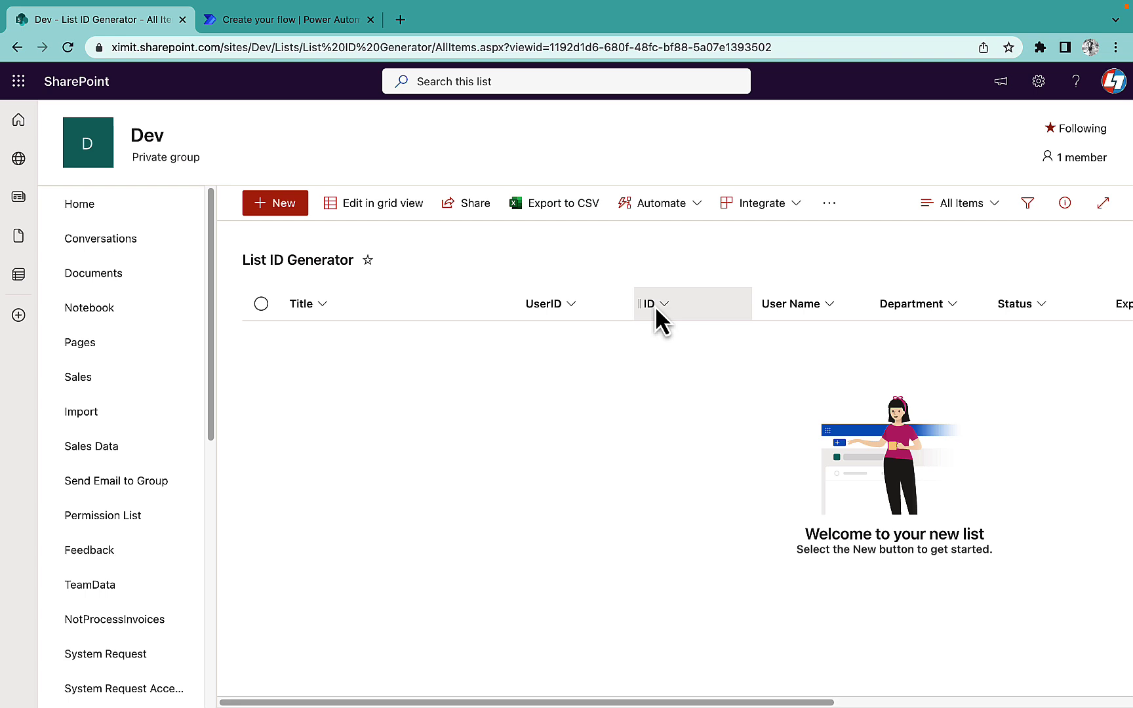
Review the SharePoint UserID column's settings and save them
{"action": "left_click", "coordinate": [570, 303]}
{"action": "mouse_move", "coordinate": [616, 463]}
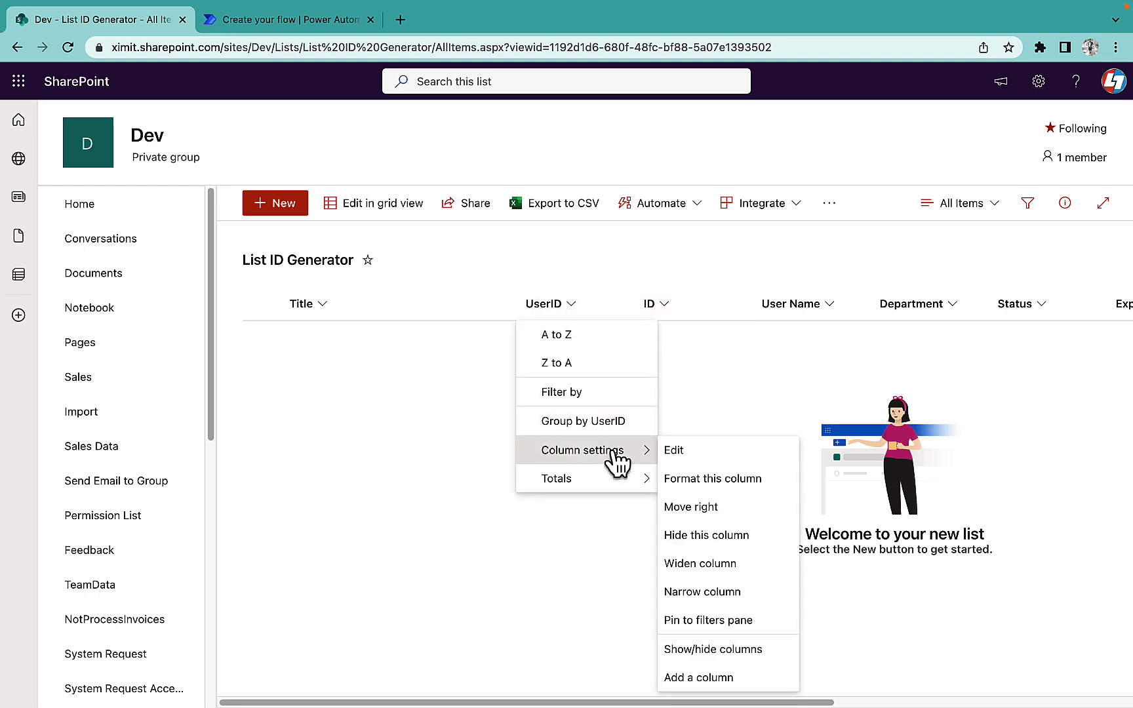
{"action": "left_click", "coordinate": [677, 451]}
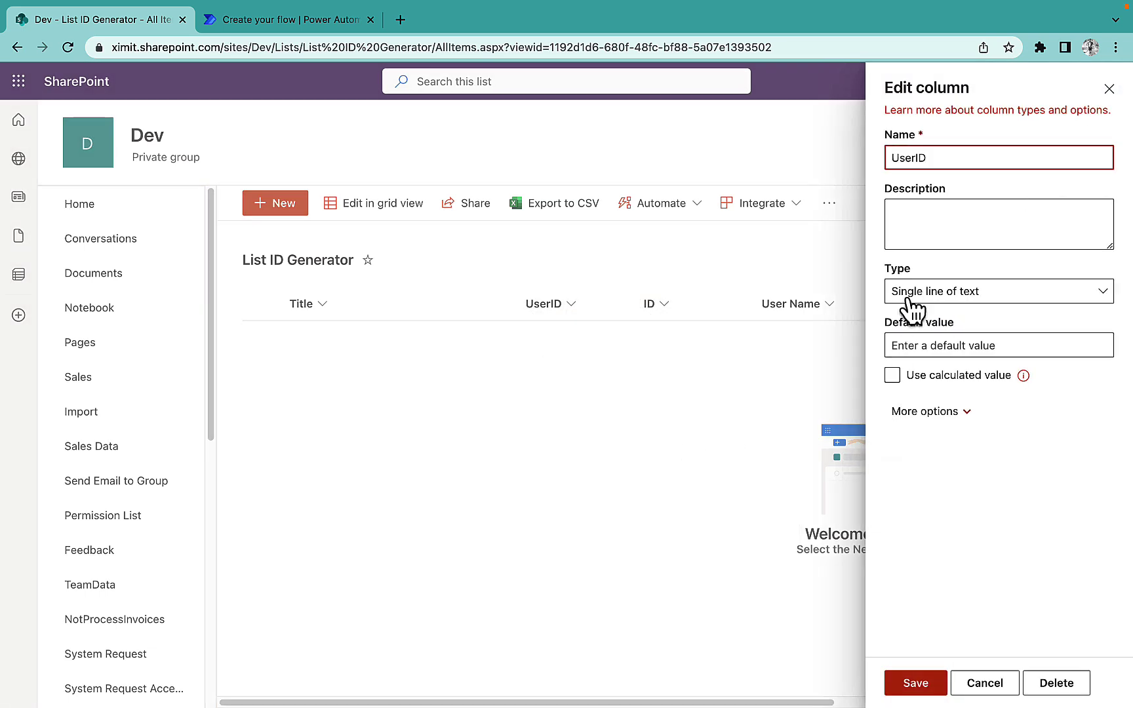
{"action": "left_click", "coordinate": [956, 412]}
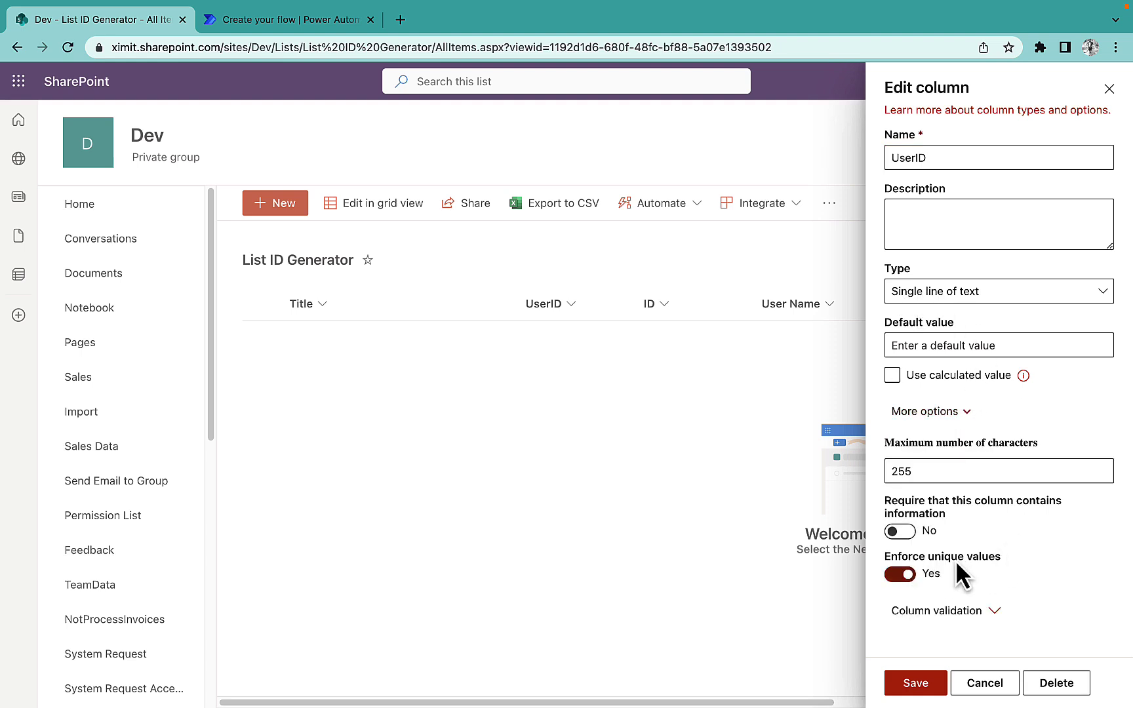
{"action": "left_click", "coordinate": [921, 686]}
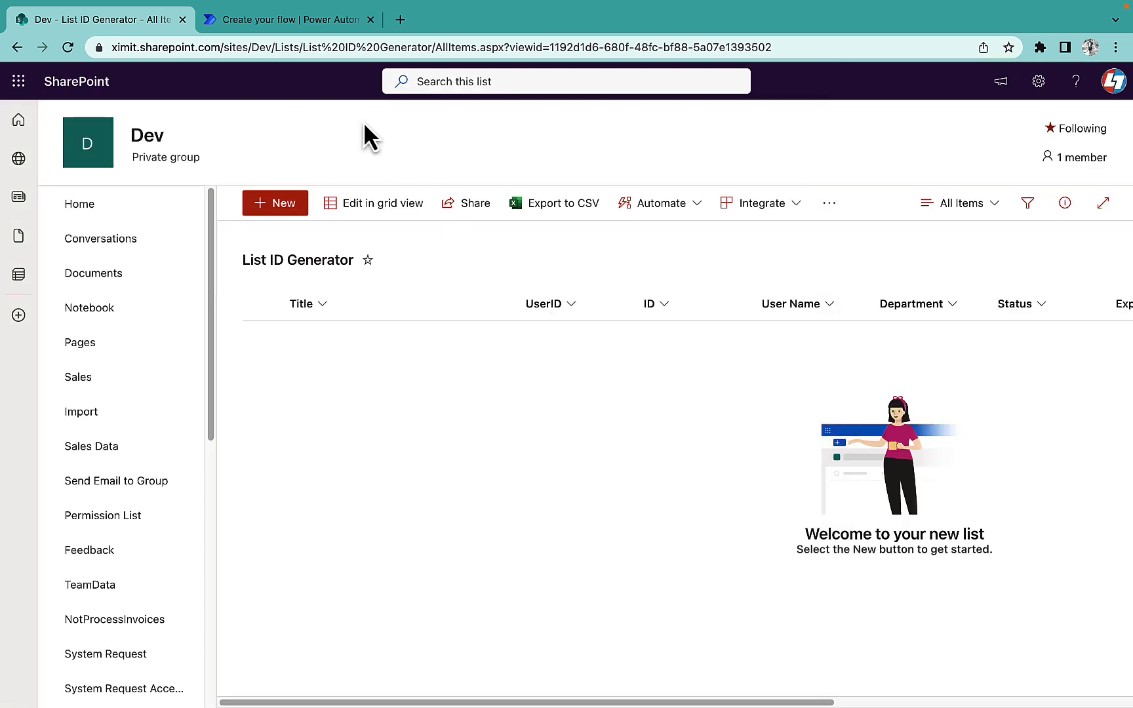
Create an automated cloud flow named 'ID Generator' using the 'When an item is created' trigger
{"action": "left_click", "coordinate": [283, 24]}
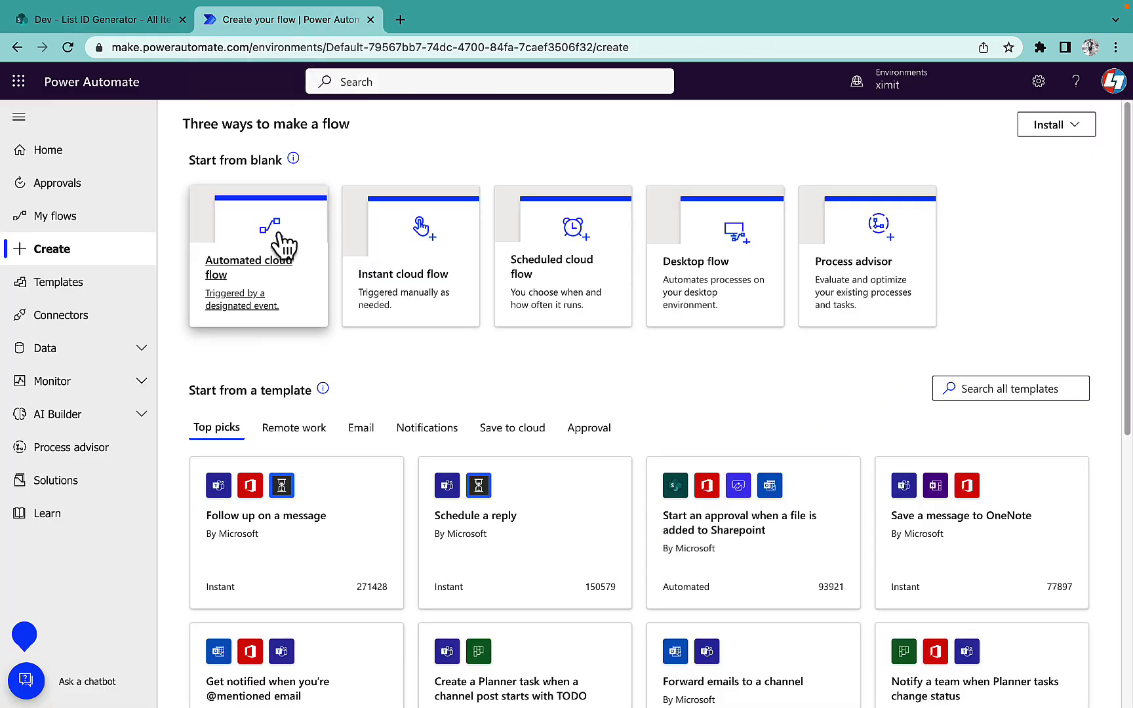
{"action": "left_click", "coordinate": [259, 287]}
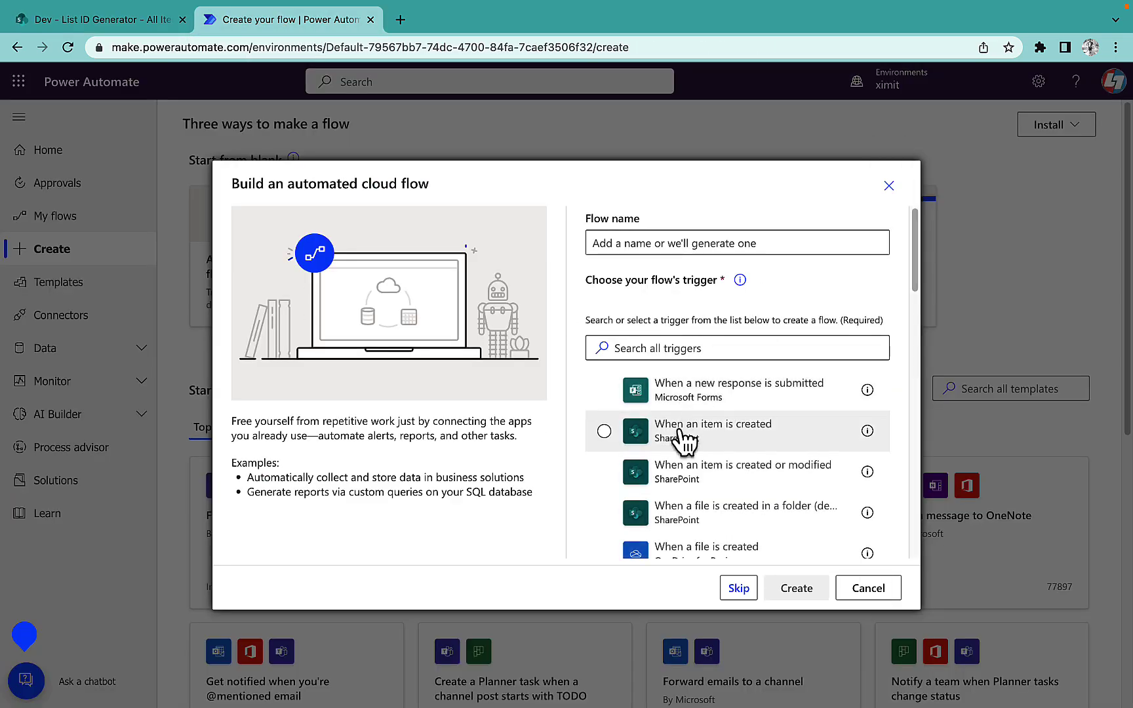
{"action": "left_click", "coordinate": [682, 438]}
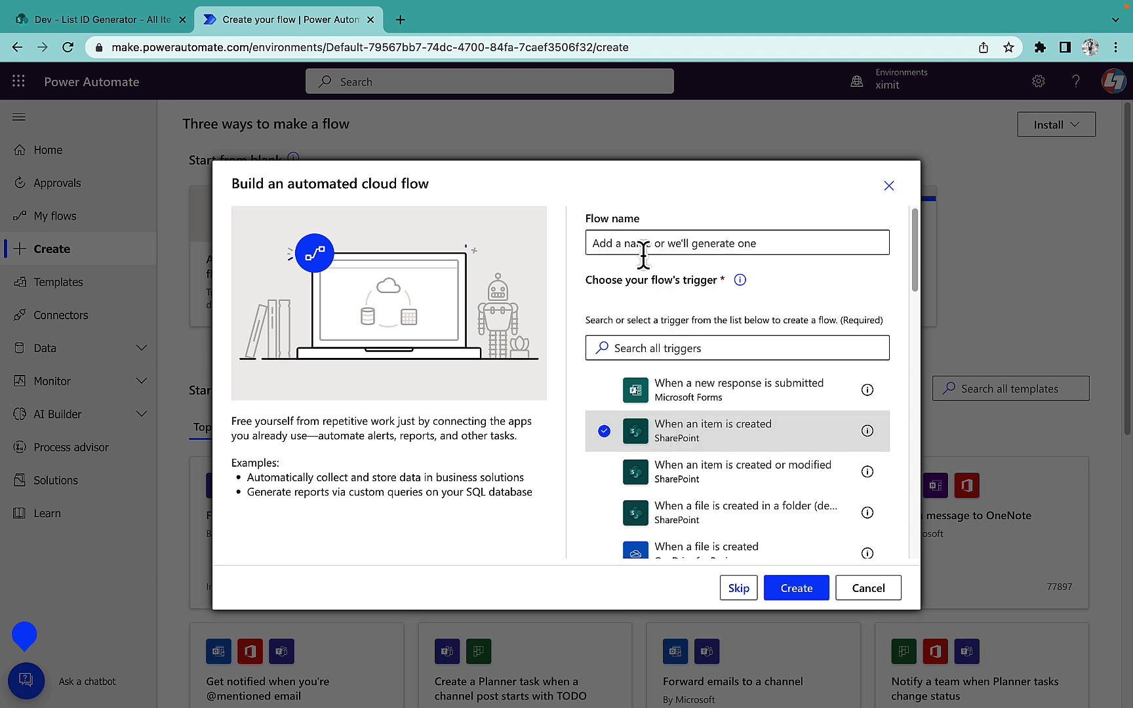
{"action": "left_click", "coordinate": [611, 242]}
{"action": "type", "text": "I"}
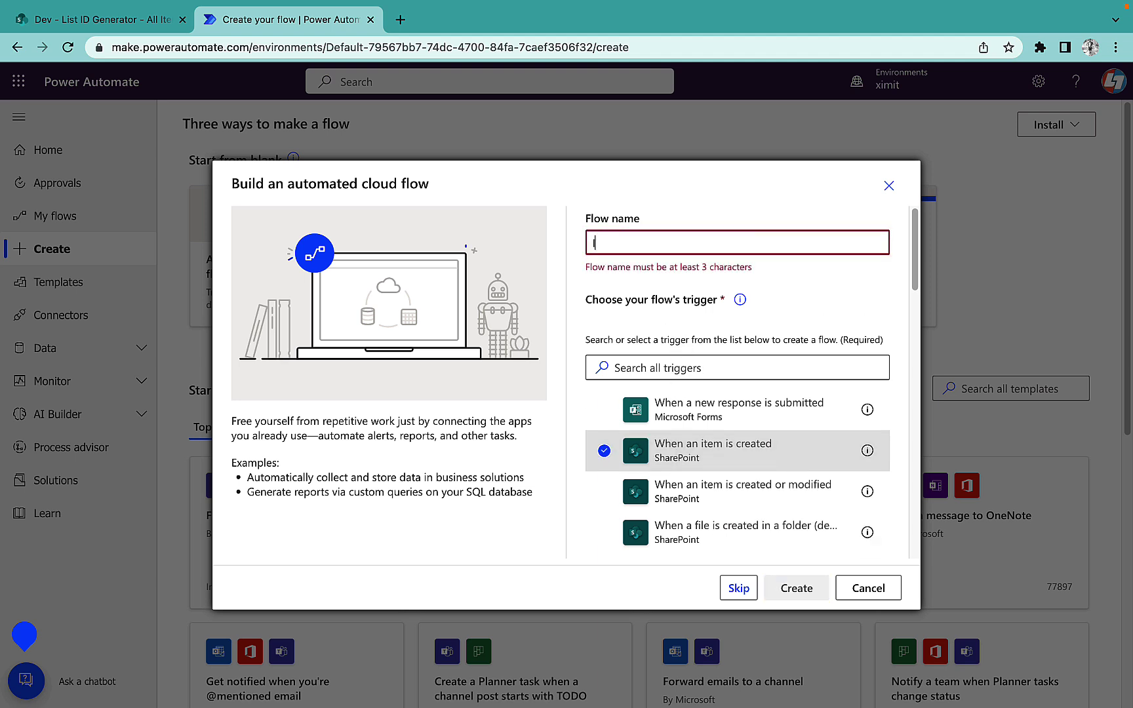
{"action": "type", "text": "D Gen"}
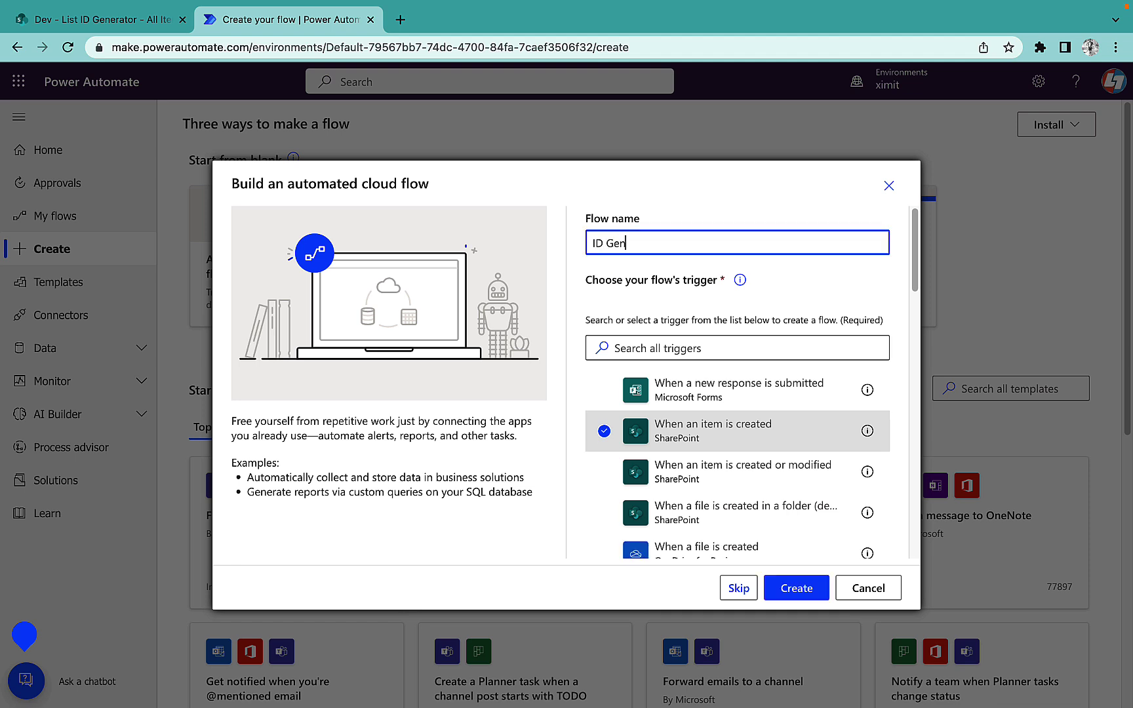
{"action": "type", "text": "erator"}
{"action": "left_click", "coordinate": [814, 587]}
Point the trigger at the Dev site and the List ID Generator list
{"action": "left_click", "coordinate": [849, 200]}
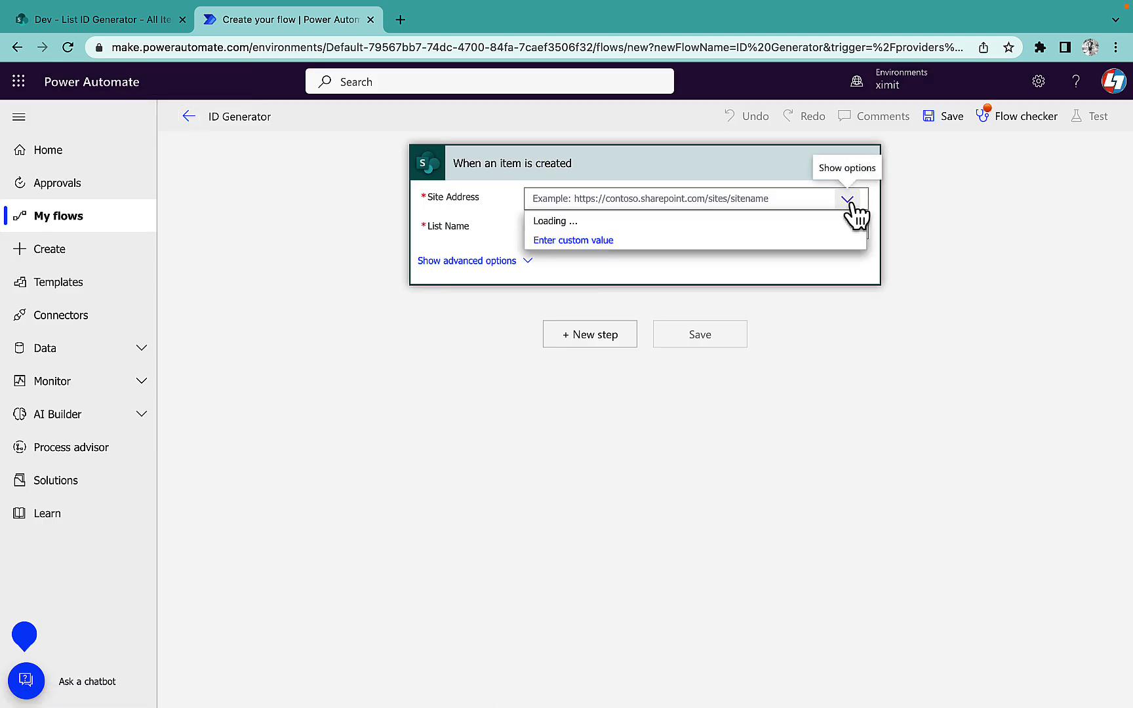
{"action": "left_click", "coordinate": [700, 240]}
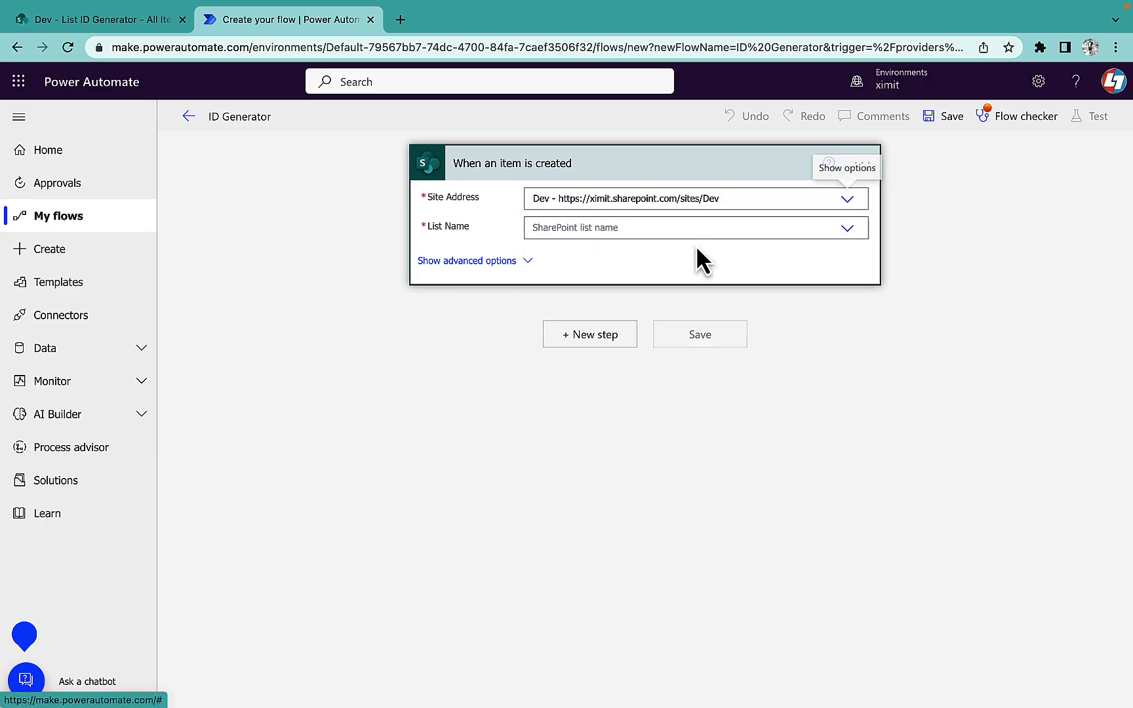
{"action": "left_click", "coordinate": [847, 228]}
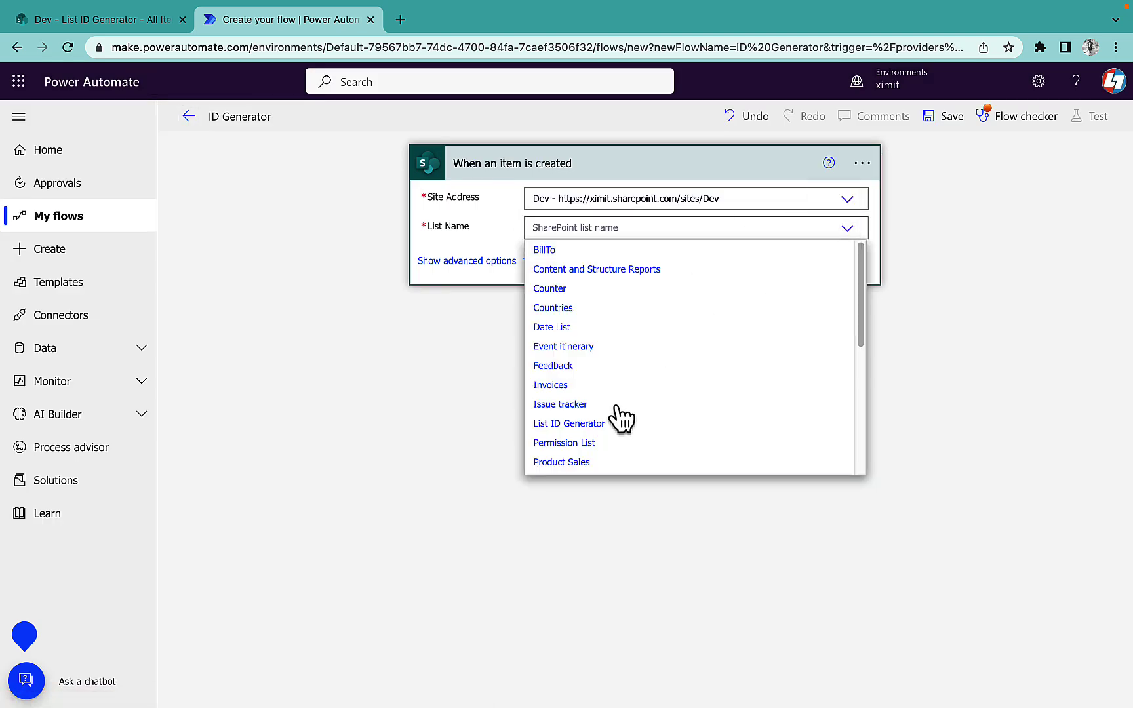
{"action": "left_click", "coordinate": [593, 425]}
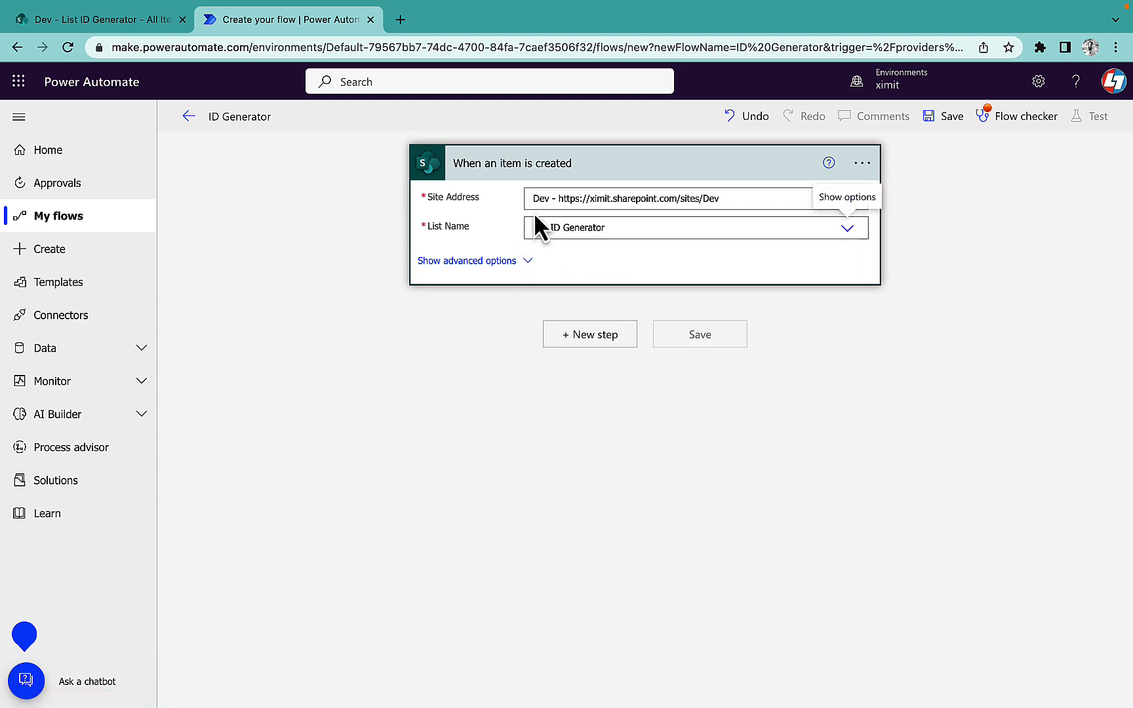
{"action": "left_click", "coordinate": [90, 21]}
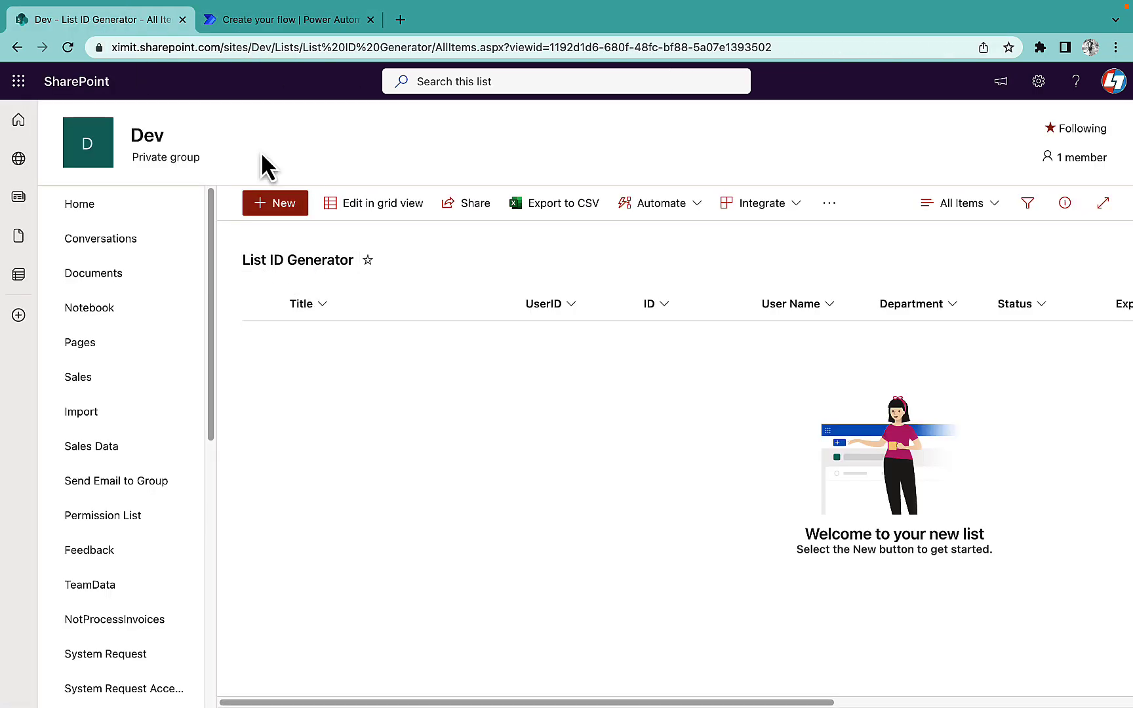
{"action": "left_click", "coordinate": [286, 21]}
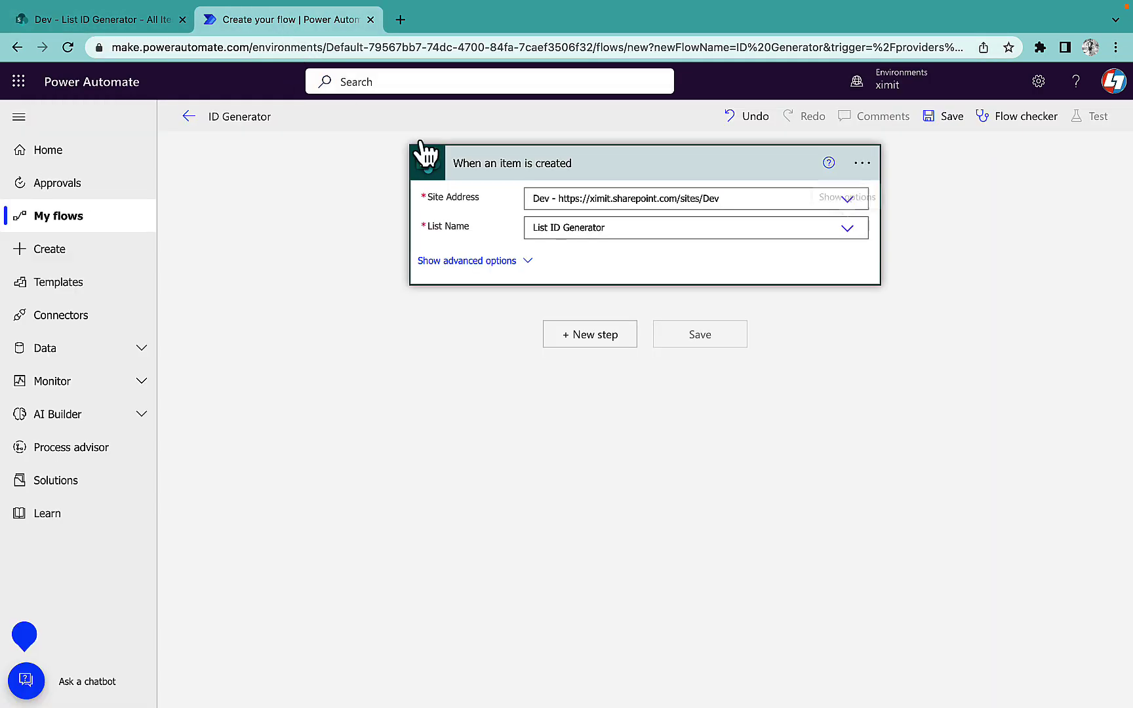
Add an Initialize variable action after the trigger, found by searching 'var'
{"action": "left_click", "coordinate": [603, 333]}
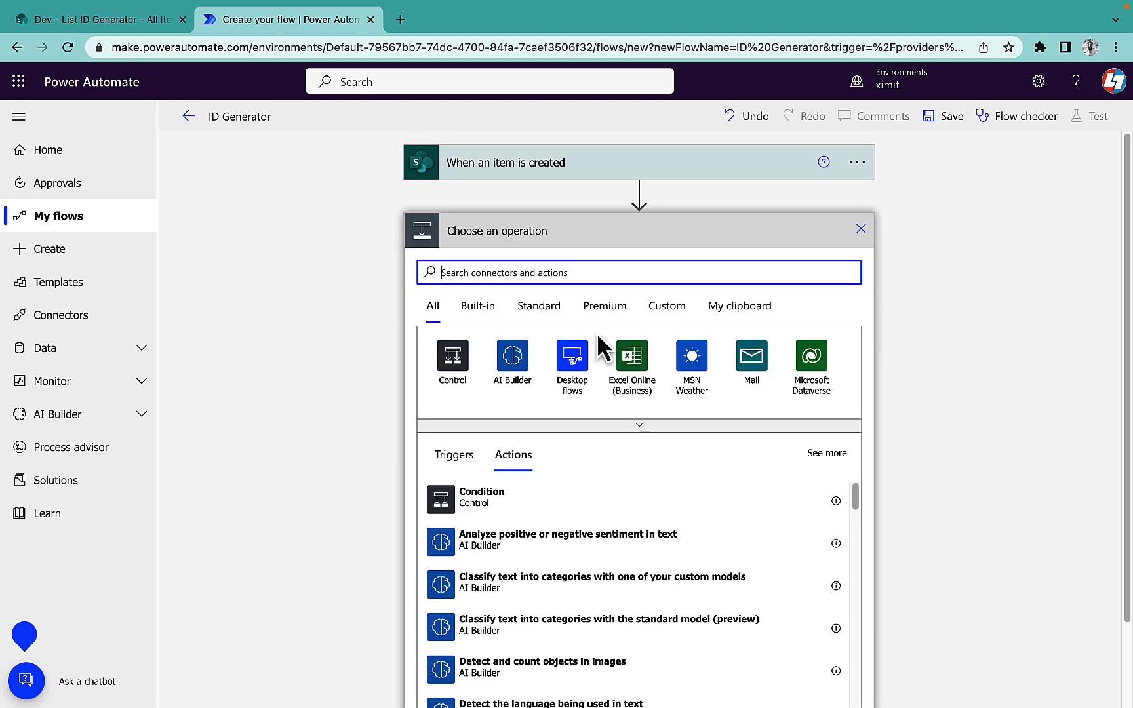
{"action": "type", "text": "var"}
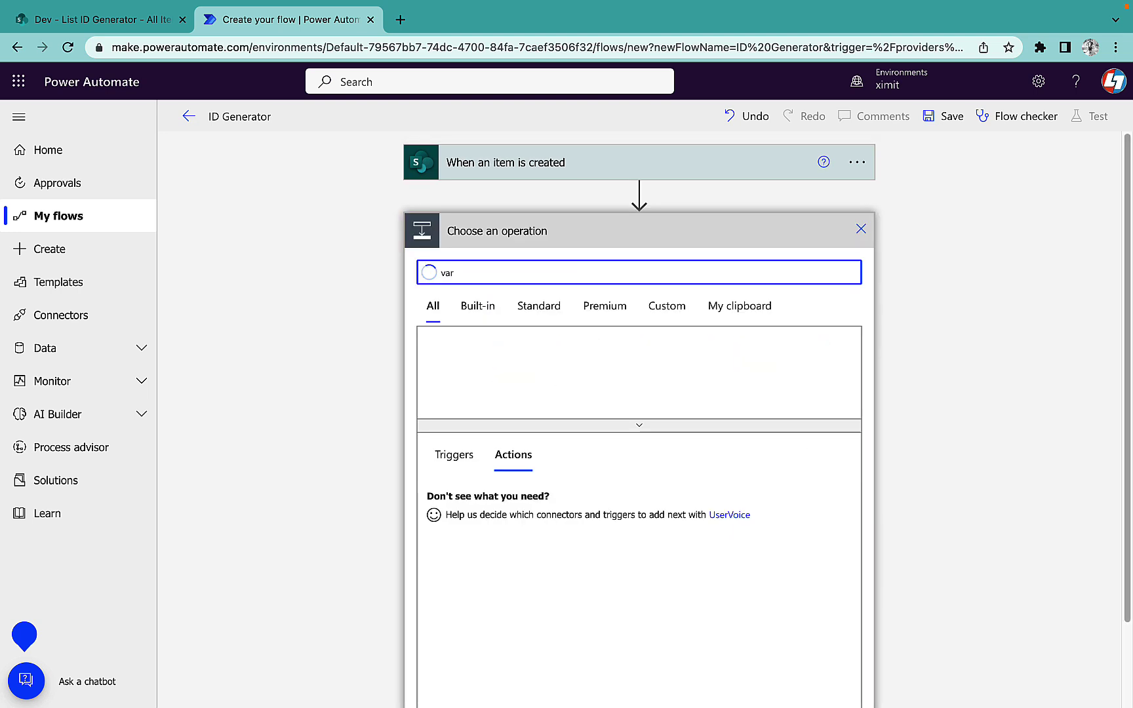
{"action": "scroll", "coordinate": [600, 564], "scroll_direction": "down", "scroll_amount": 1}
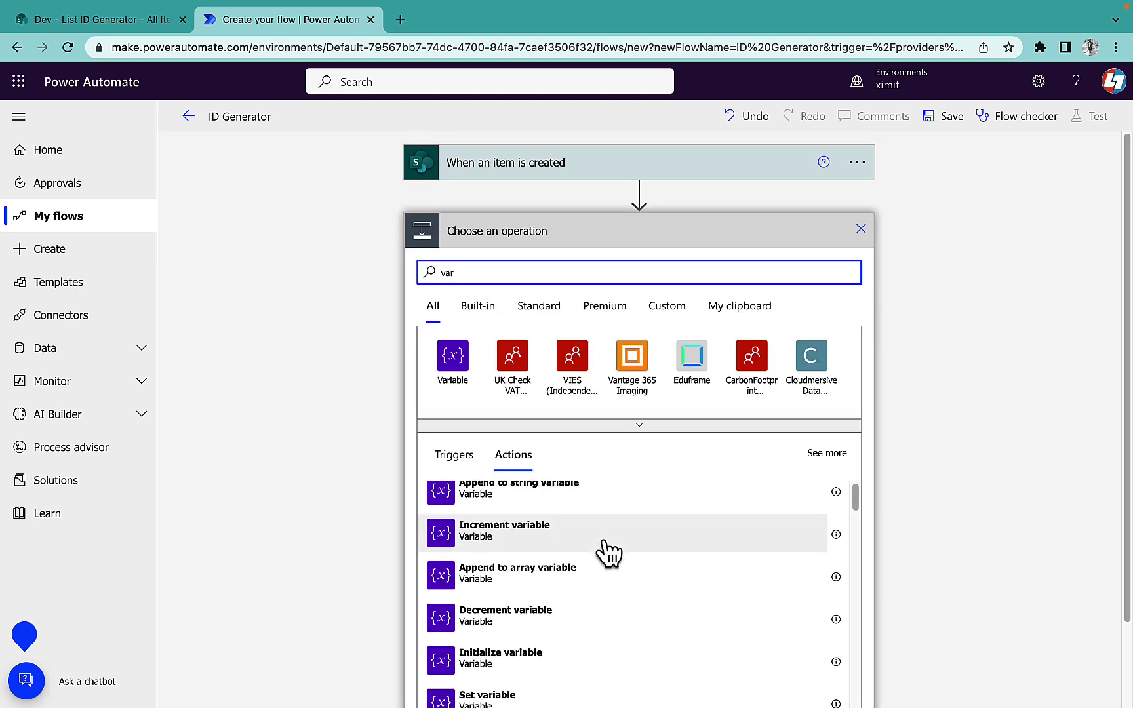
{"action": "left_click", "coordinate": [516, 661]}
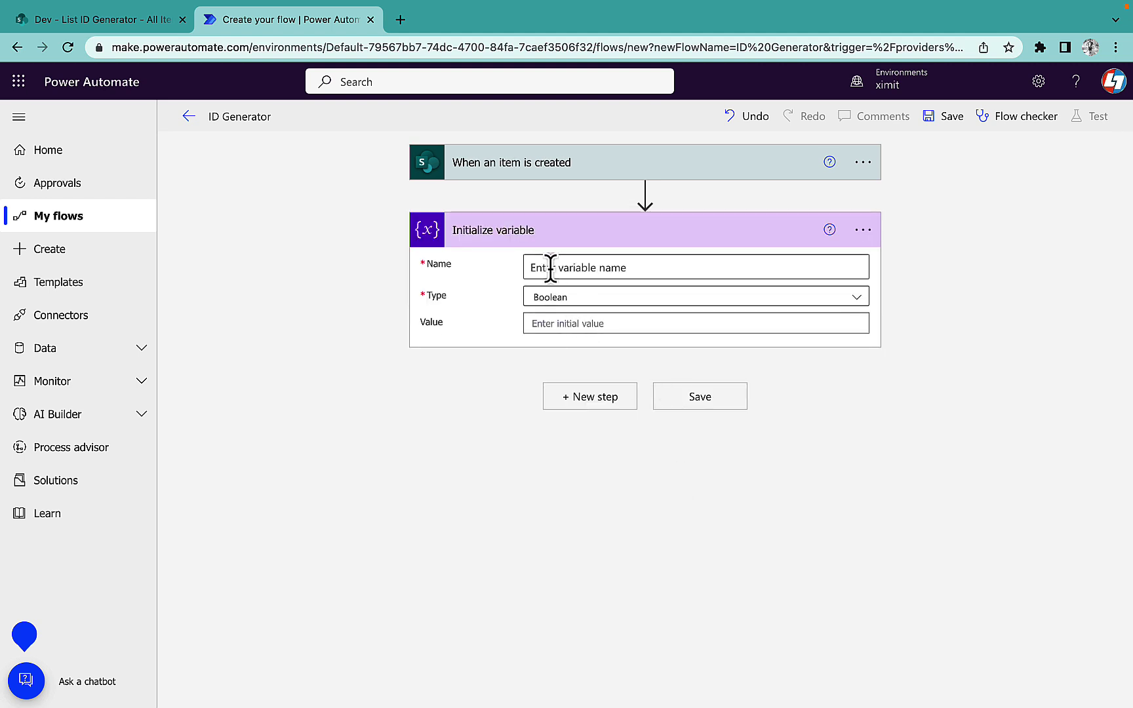
Name the variable ID, make it a String, and give it the initial value 'UID-'
{"action": "left_click", "coordinate": [551, 269]}
{"action": "type", "text": "ID"}
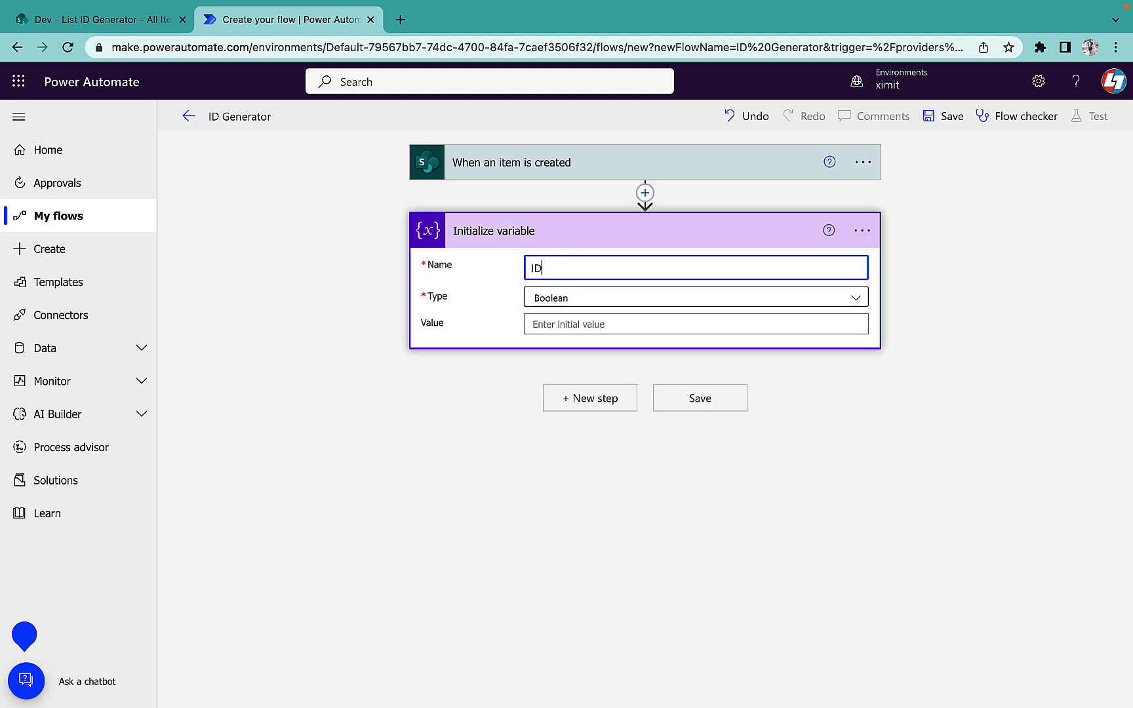
{"action": "left_click", "coordinate": [610, 307]}
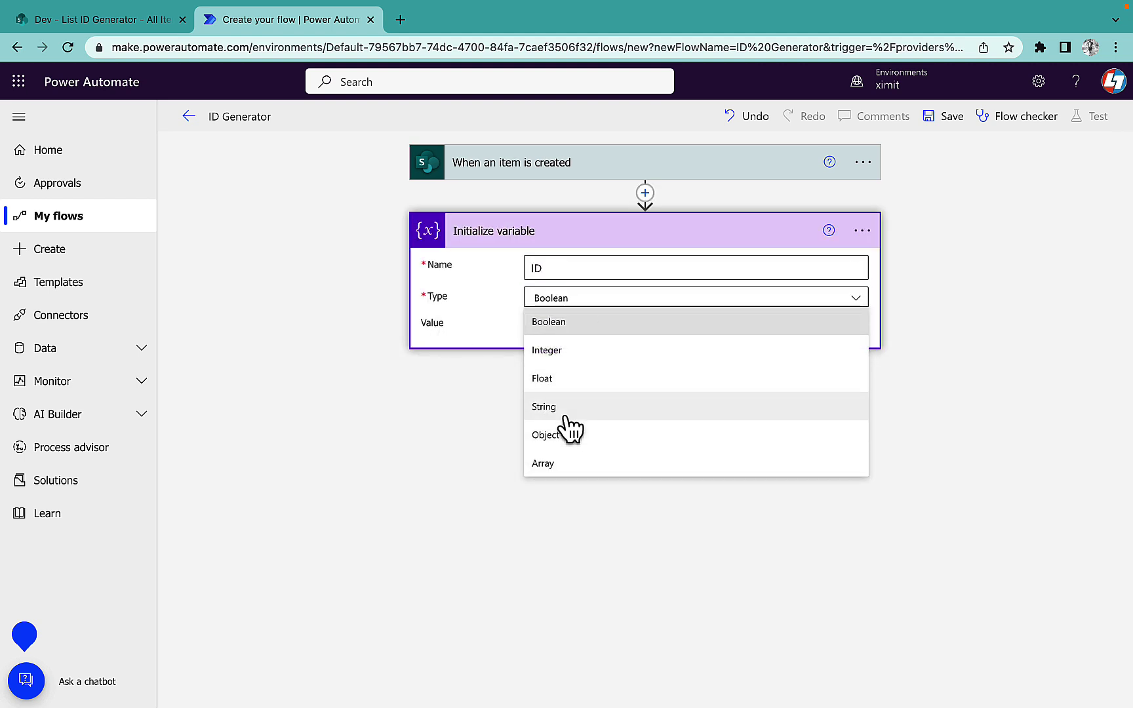
{"action": "left_click", "coordinate": [566, 415]}
{"action": "left_click", "coordinate": [573, 321]}
{"action": "type", "text": "UID"}
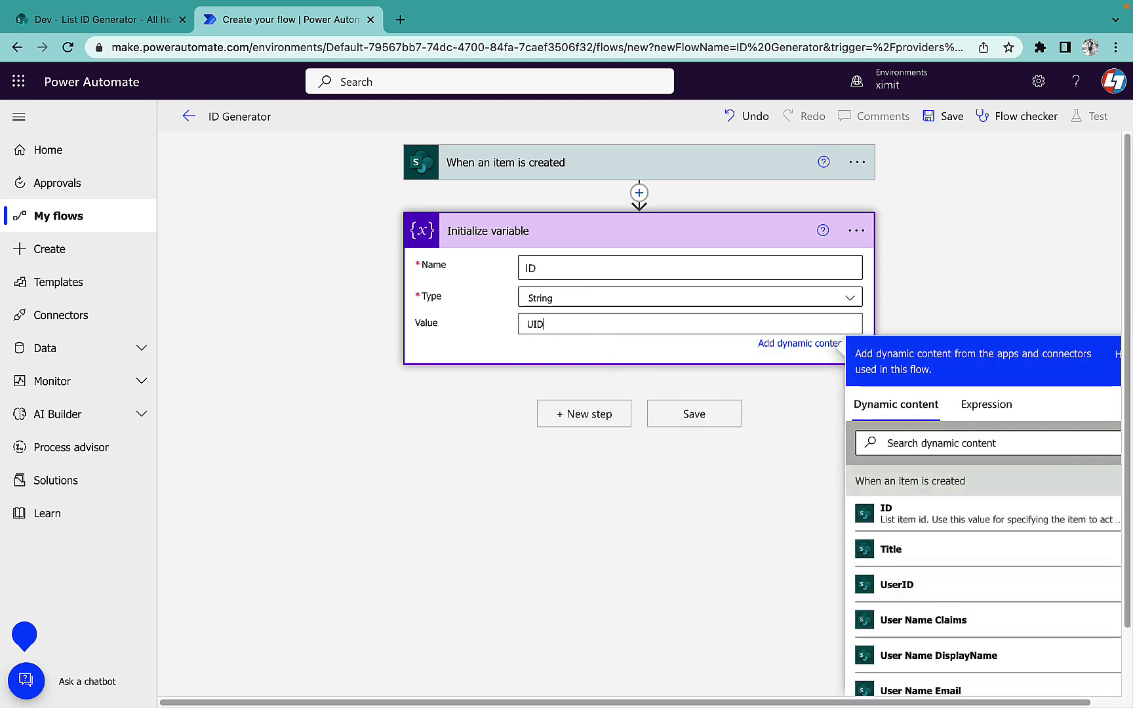
{"action": "type", "text": "-"}
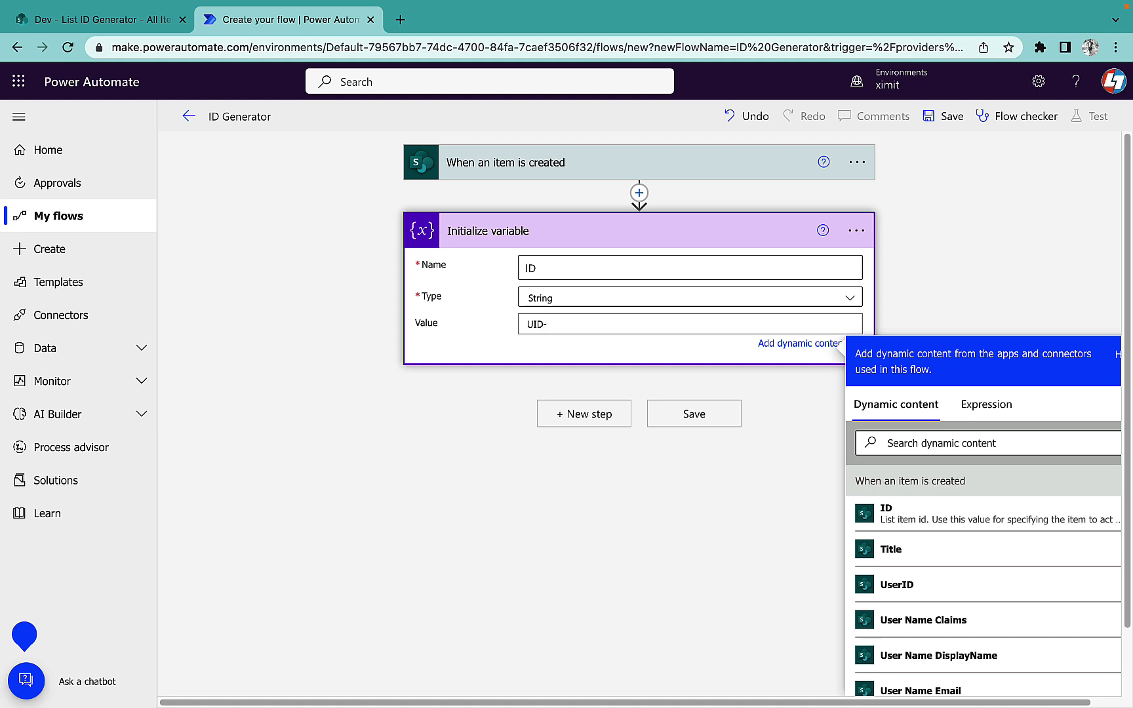
Append the expression formatDateTime(utcNow(),'yyyyhhmmss') after 'UID-' in the ID variable's value
{"action": "left_click", "coordinate": [986, 404]}
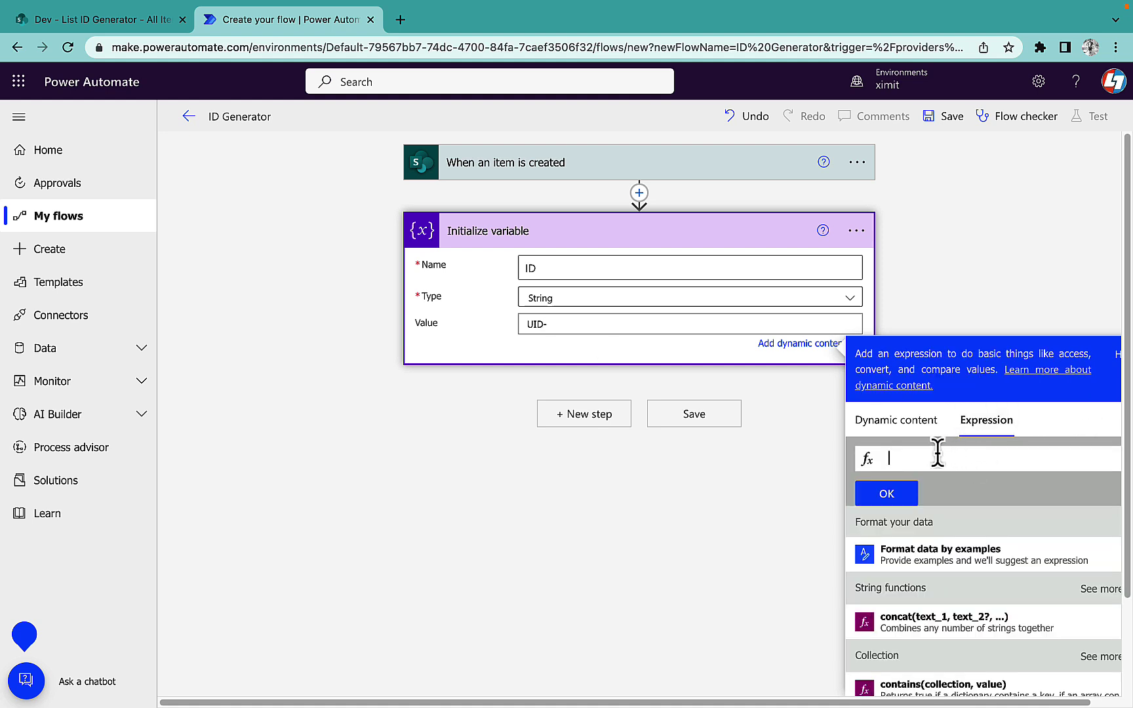
{"action": "type", "text": "format"}
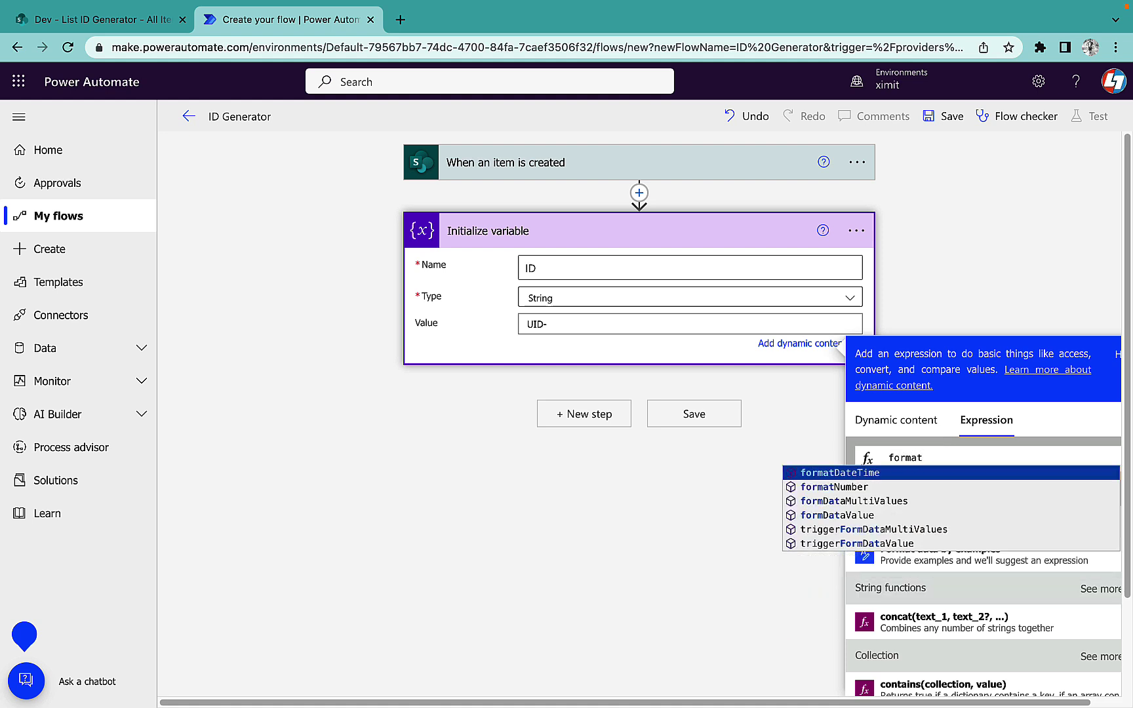
{"action": "key", "text": "Return"}
{"action": "type", "text": "("}
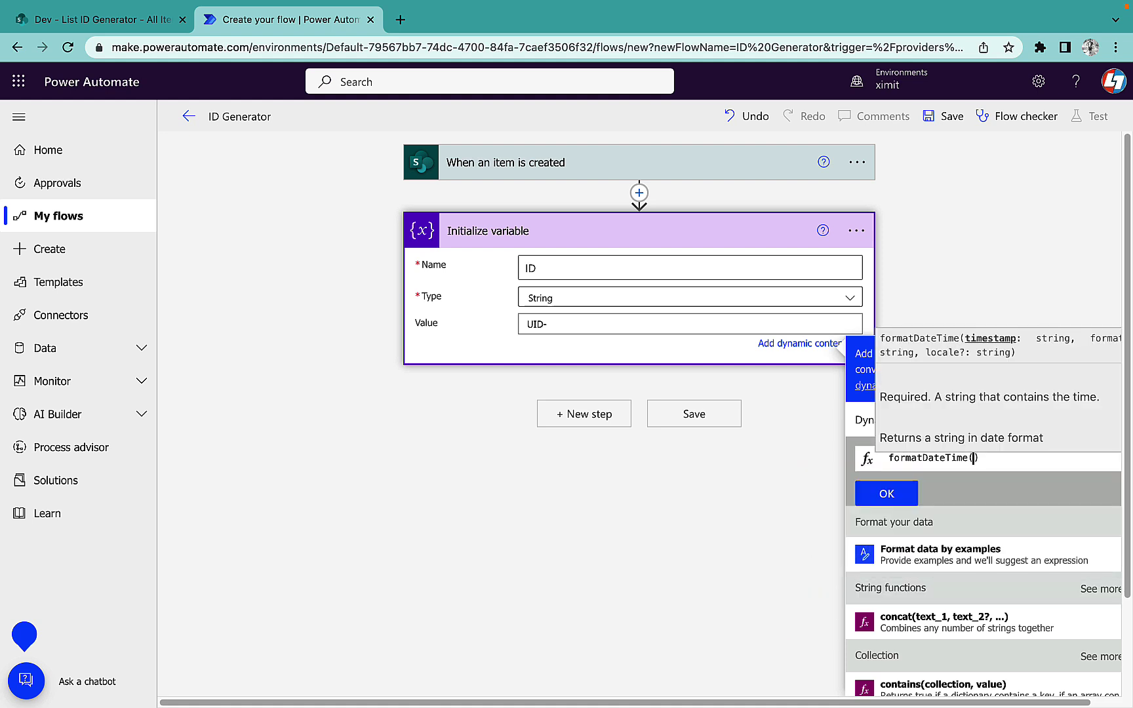
{"action": "type", "text": "utc"}
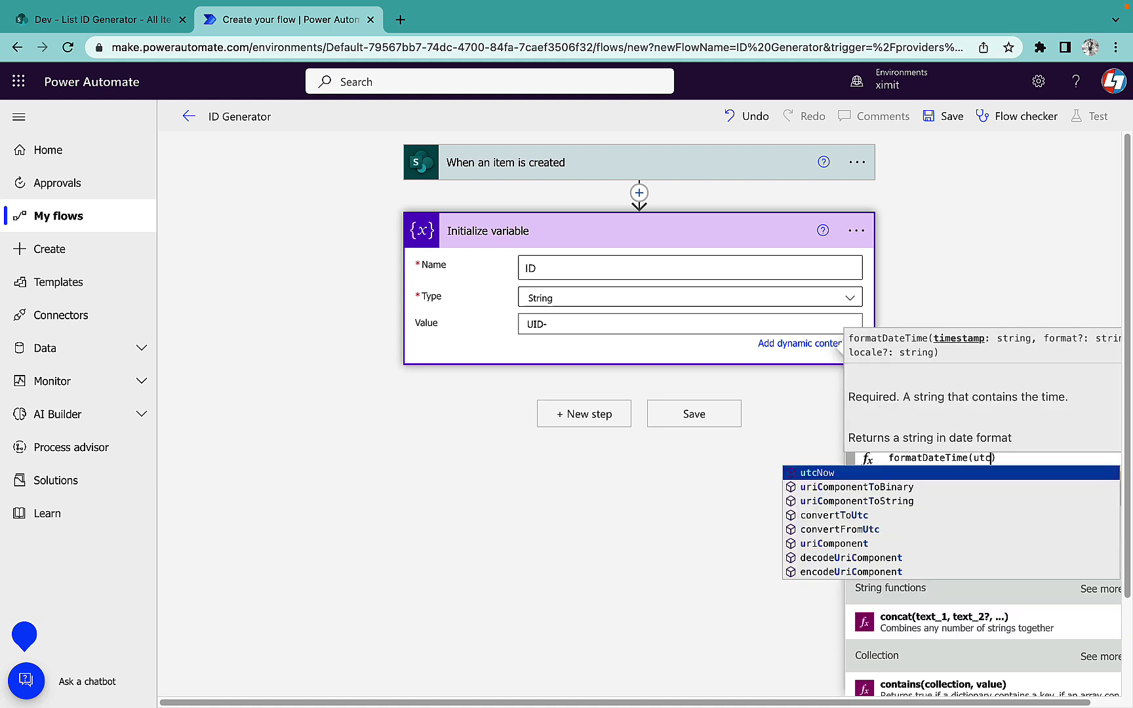
{"action": "key", "text": "Return"}
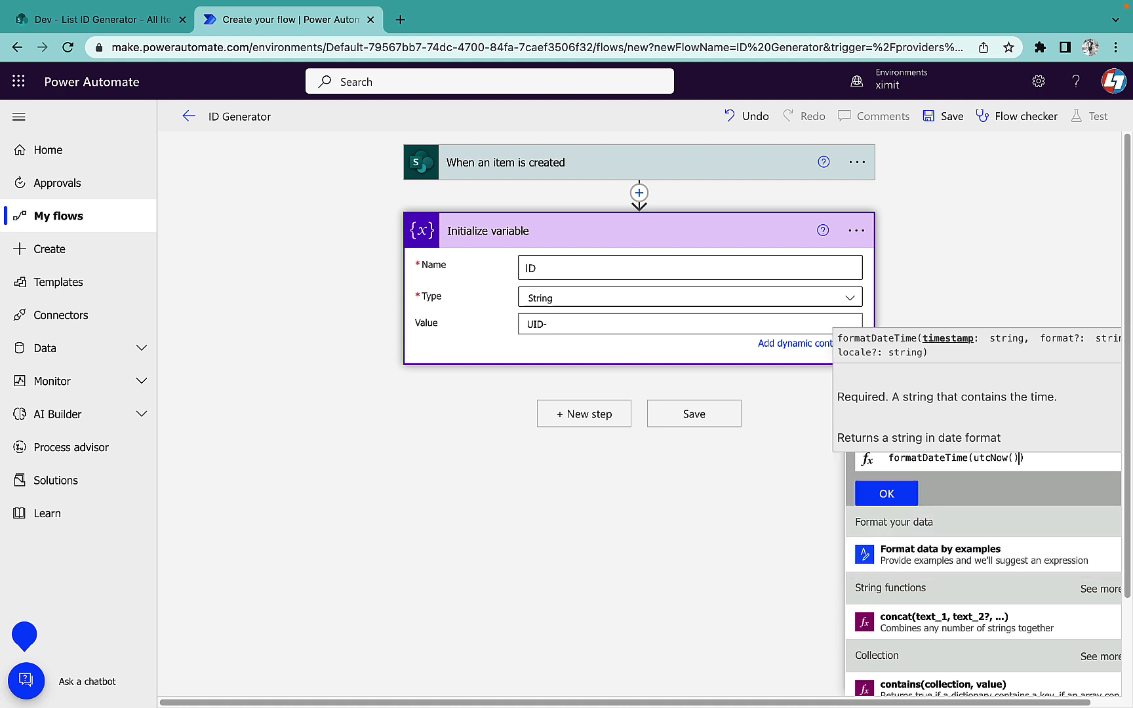
{"action": "type", "text": ",''"}
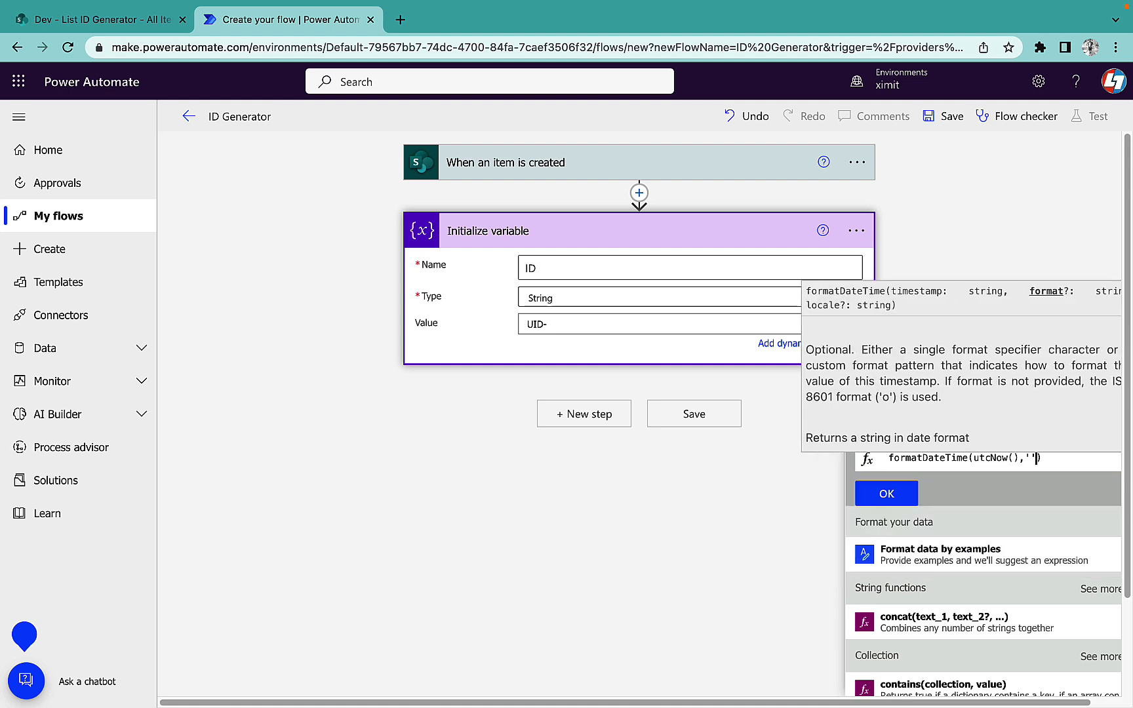
{"action": "key", "text": "Left"}
{"action": "type", "text": "yyyy"}
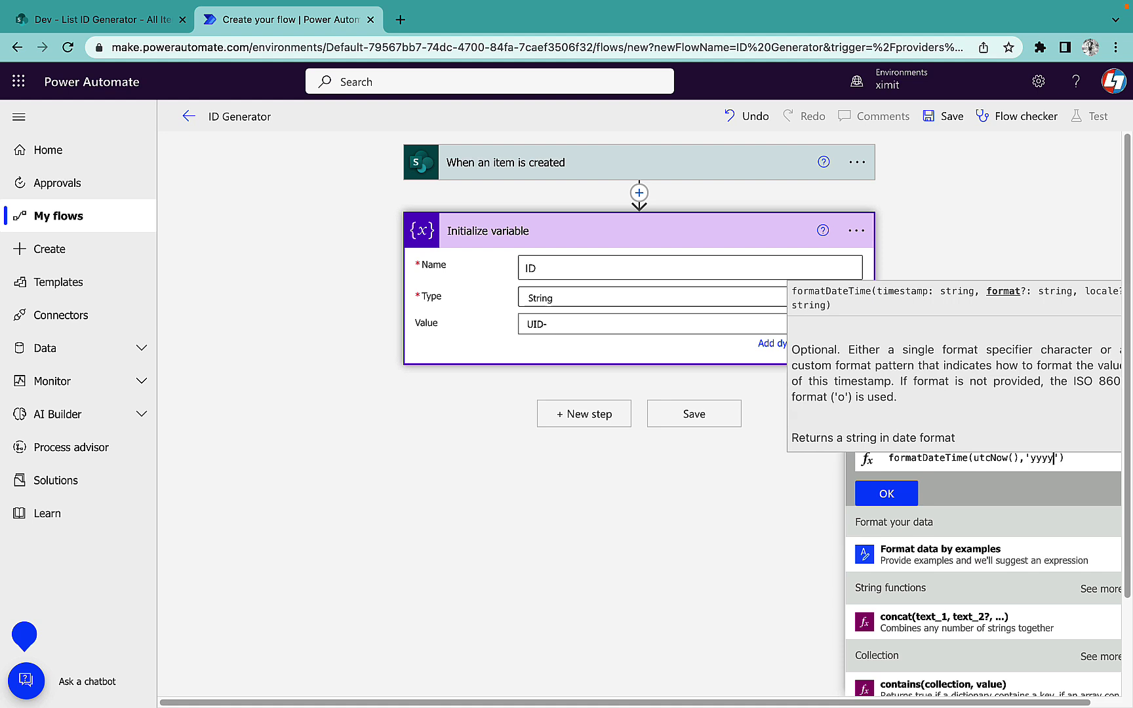
{"action": "type", "text": "hhmmss"}
{"action": "left_click", "coordinate": [906, 497]}
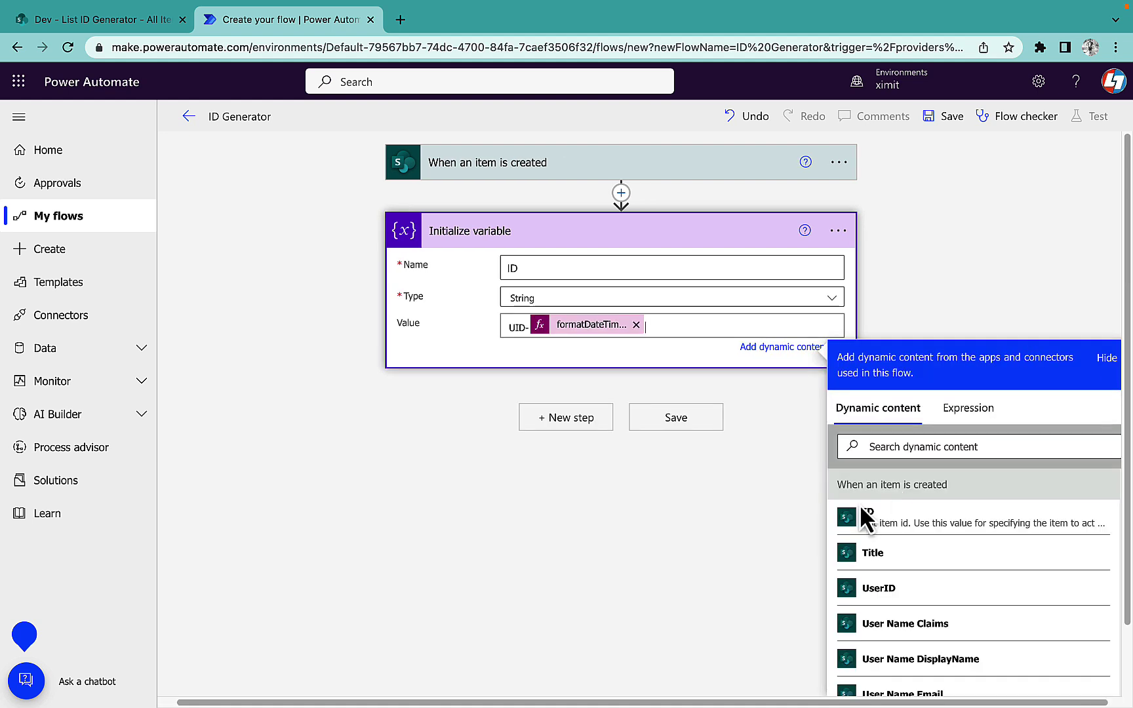
{"action": "left_click", "coordinate": [734, 530]}
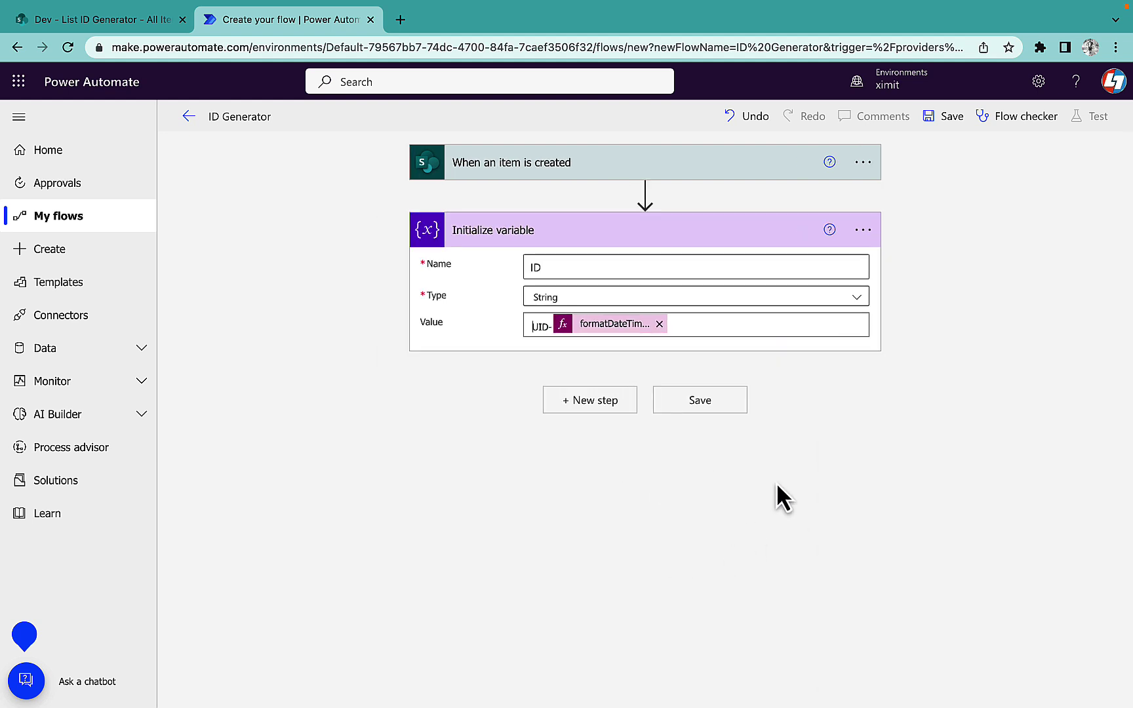
Add a new step, choose the SharePoint connector, and filter its actions by 'update'
{"action": "left_click", "coordinate": [588, 401]}
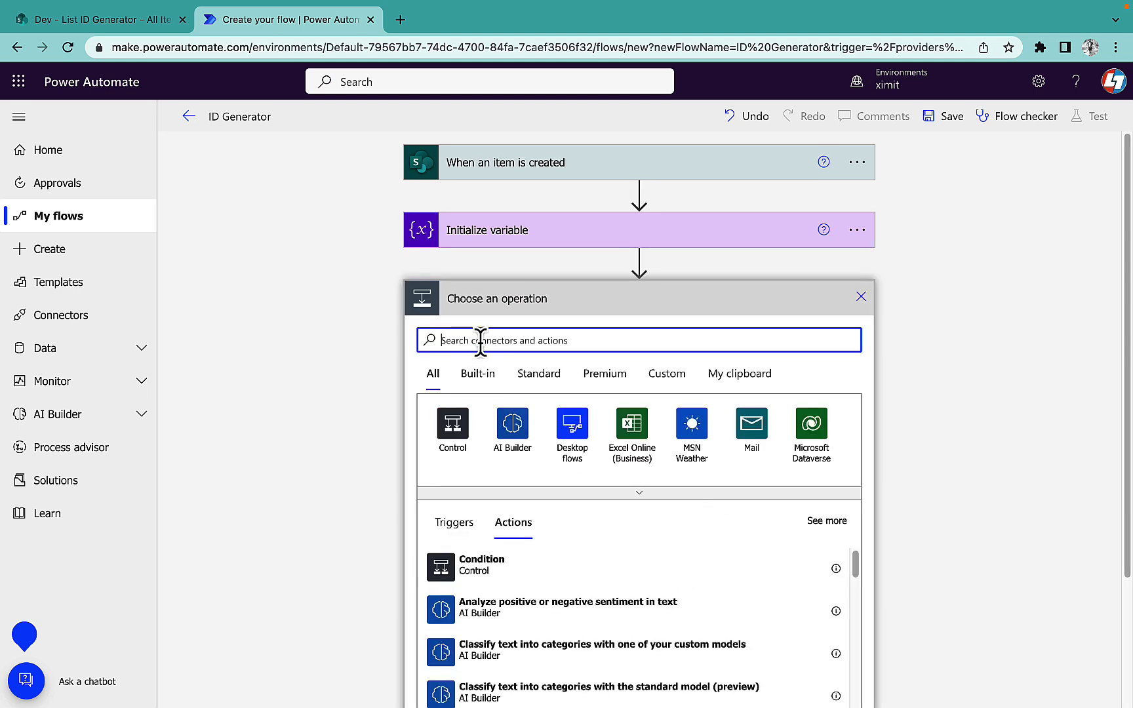
{"action": "type", "text": "share"}
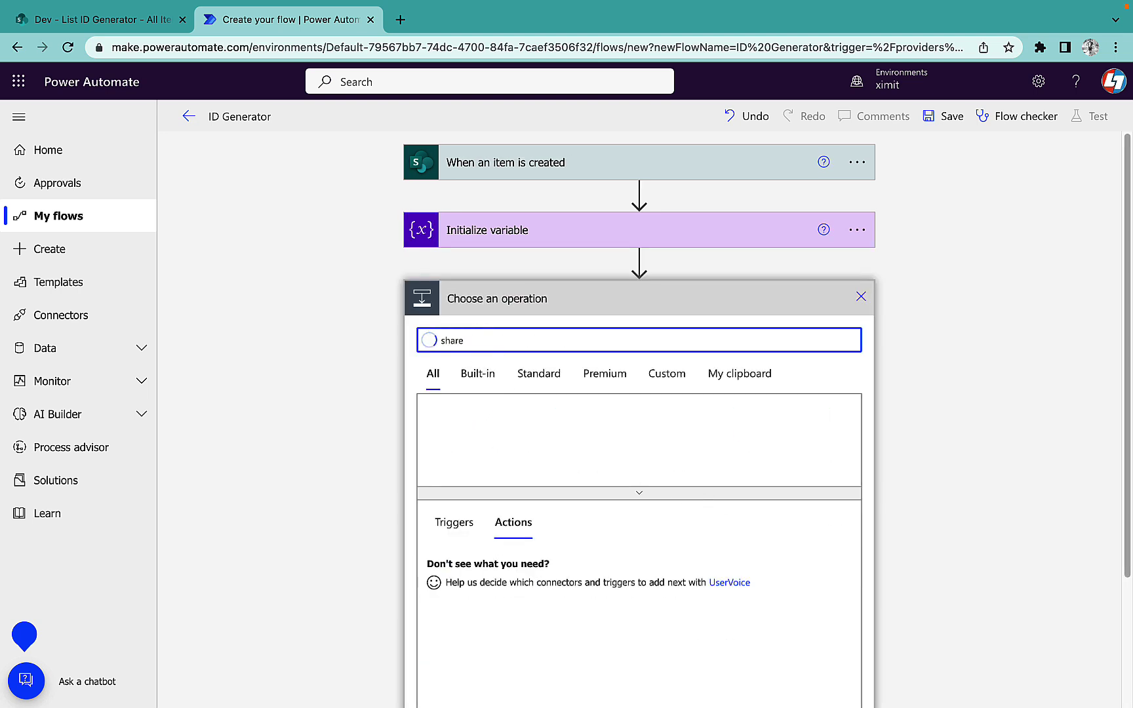
{"action": "left_click", "coordinate": [572, 423]}
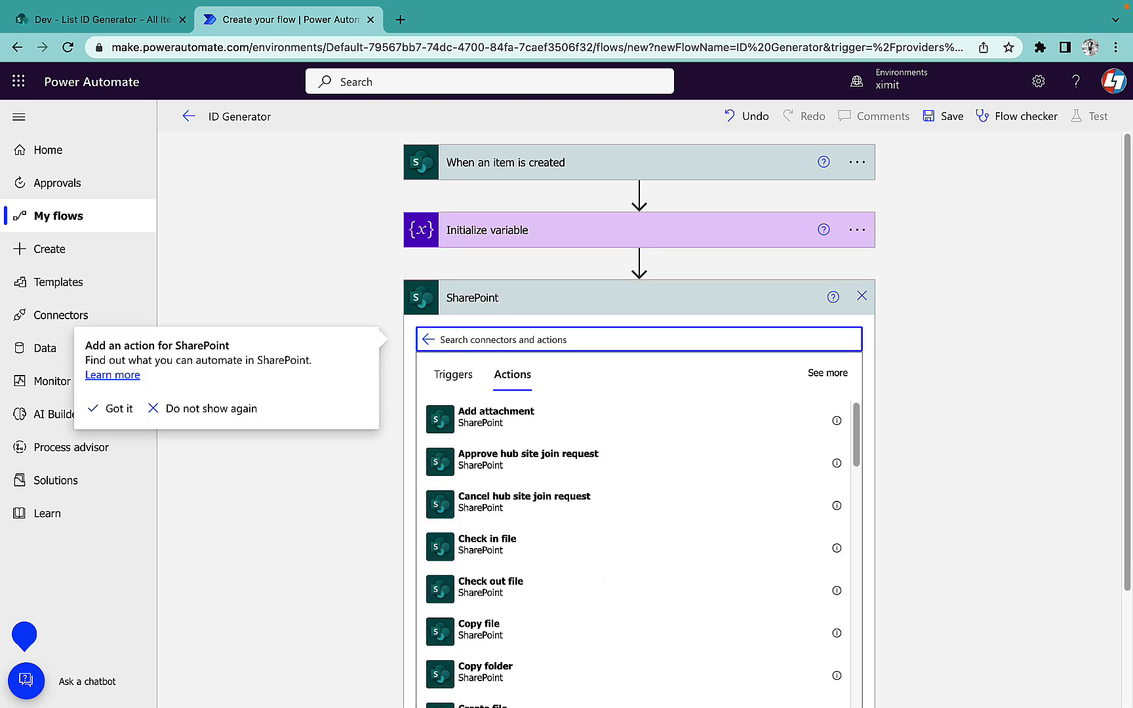
{"action": "type", "text": "update"}
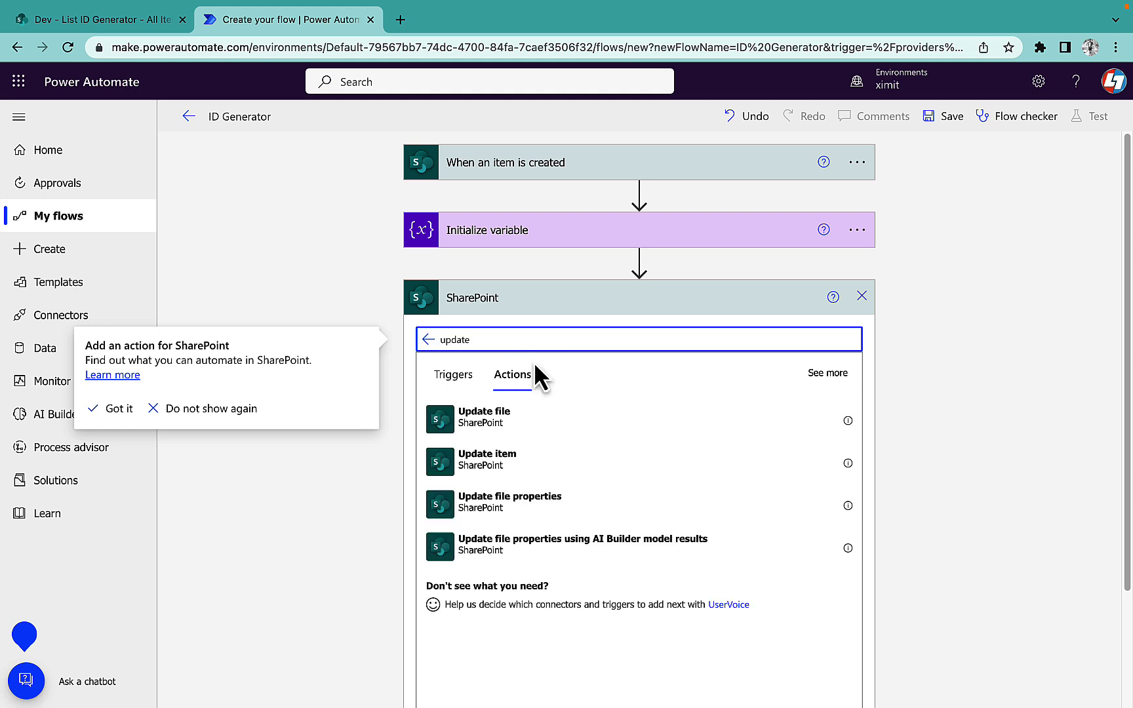
Add an Update item action targeting the Dev site's List ID Generator list
{"action": "left_click", "coordinate": [538, 468]}
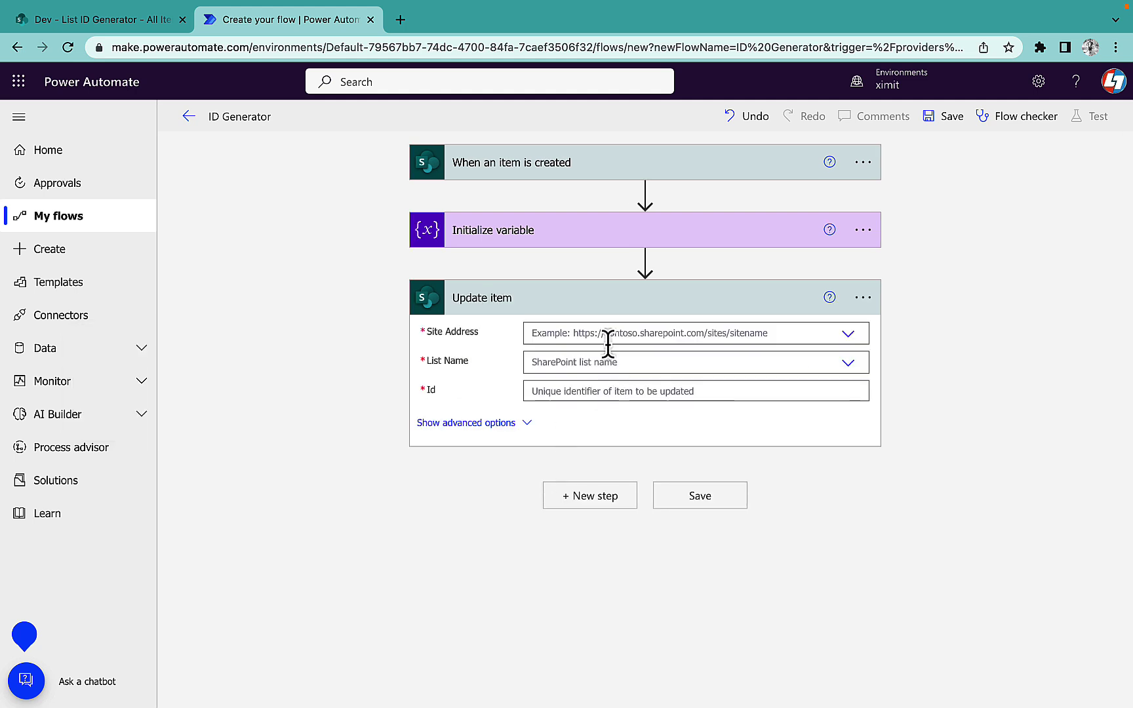
{"action": "left_click", "coordinate": [629, 328]}
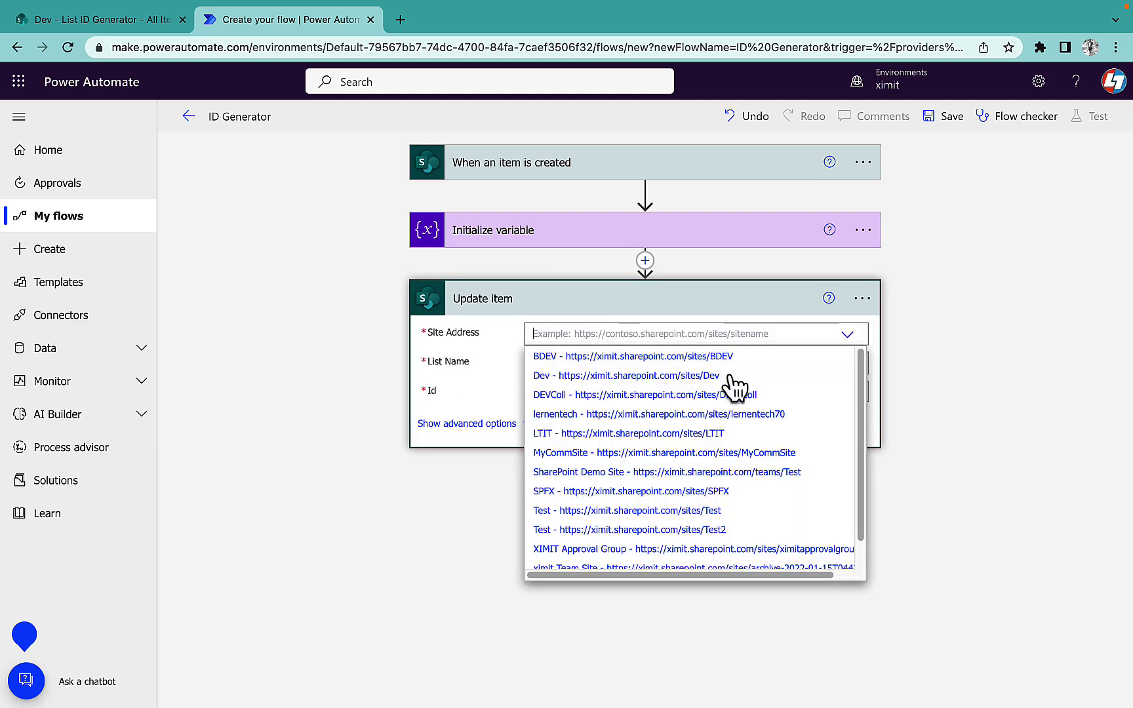
{"action": "left_click", "coordinate": [635, 375]}
{"action": "left_click", "coordinate": [632, 363]}
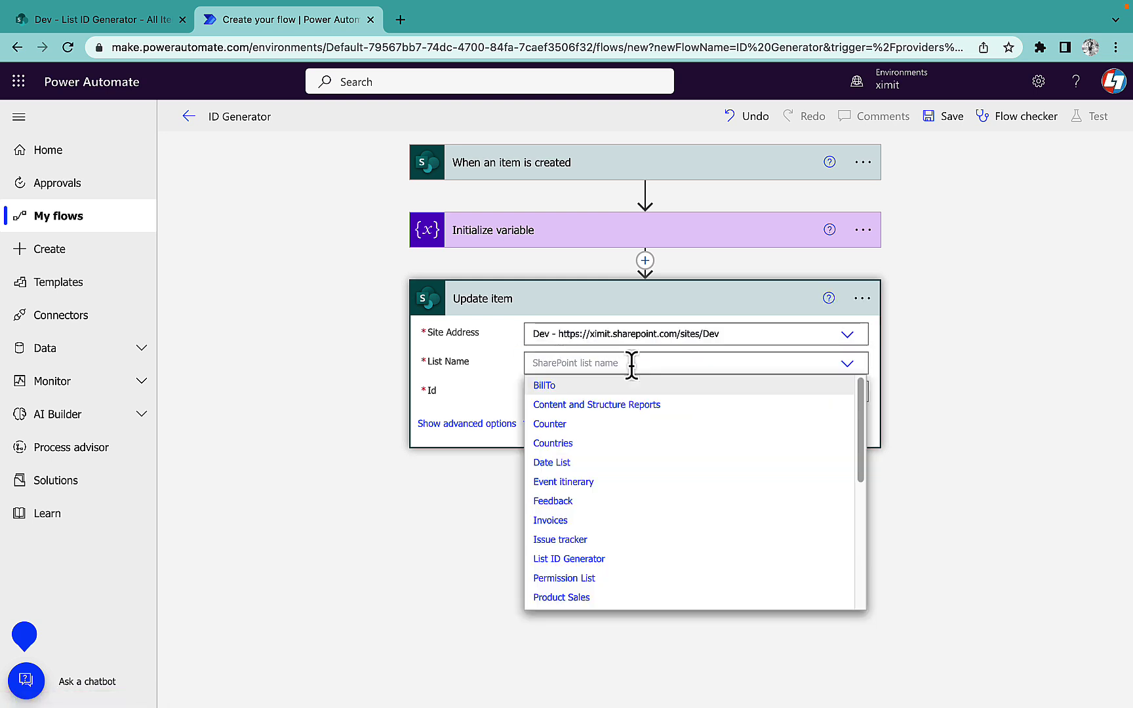
{"action": "left_click", "coordinate": [582, 559]}
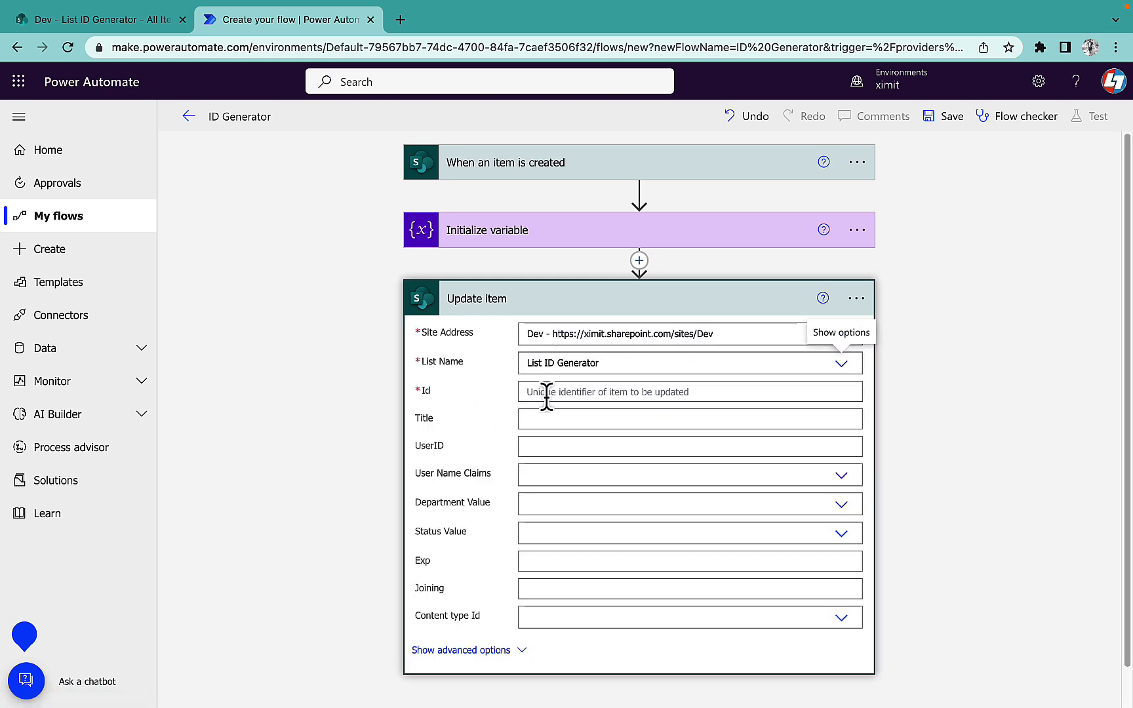
Set Id to the trigger item's ID and UserID to the ID variable, then save the flow
{"action": "left_click", "coordinate": [546, 392]}
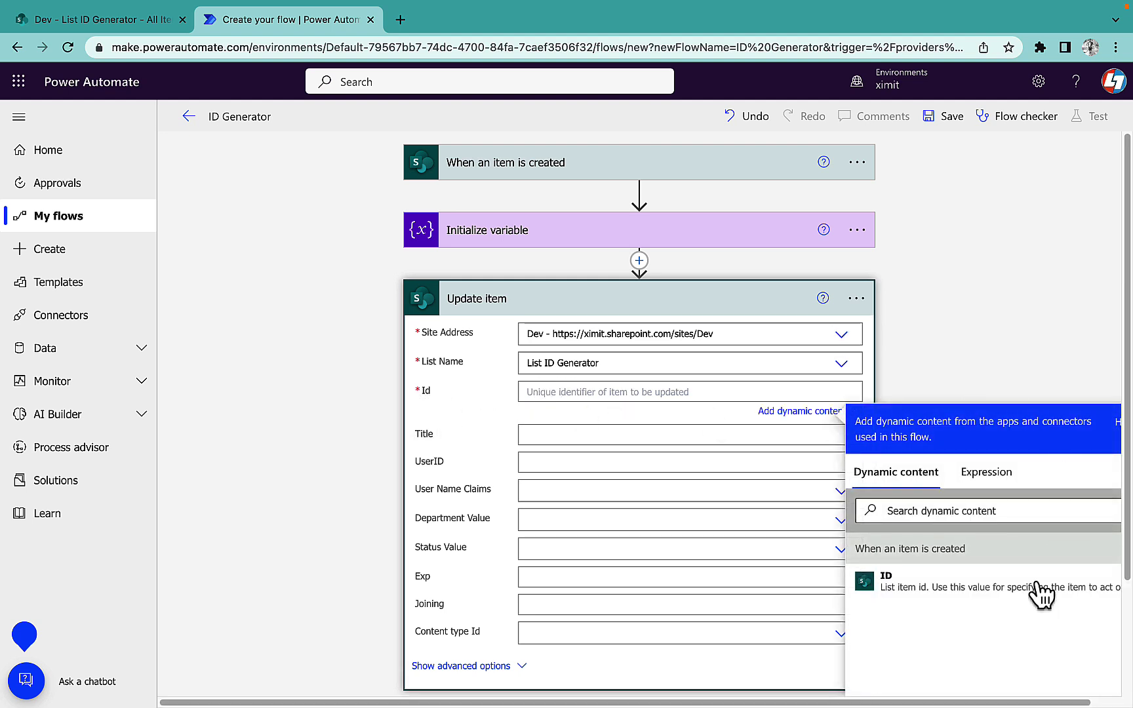
{"action": "left_click", "coordinate": [918, 590]}
{"action": "left_click", "coordinate": [984, 303]}
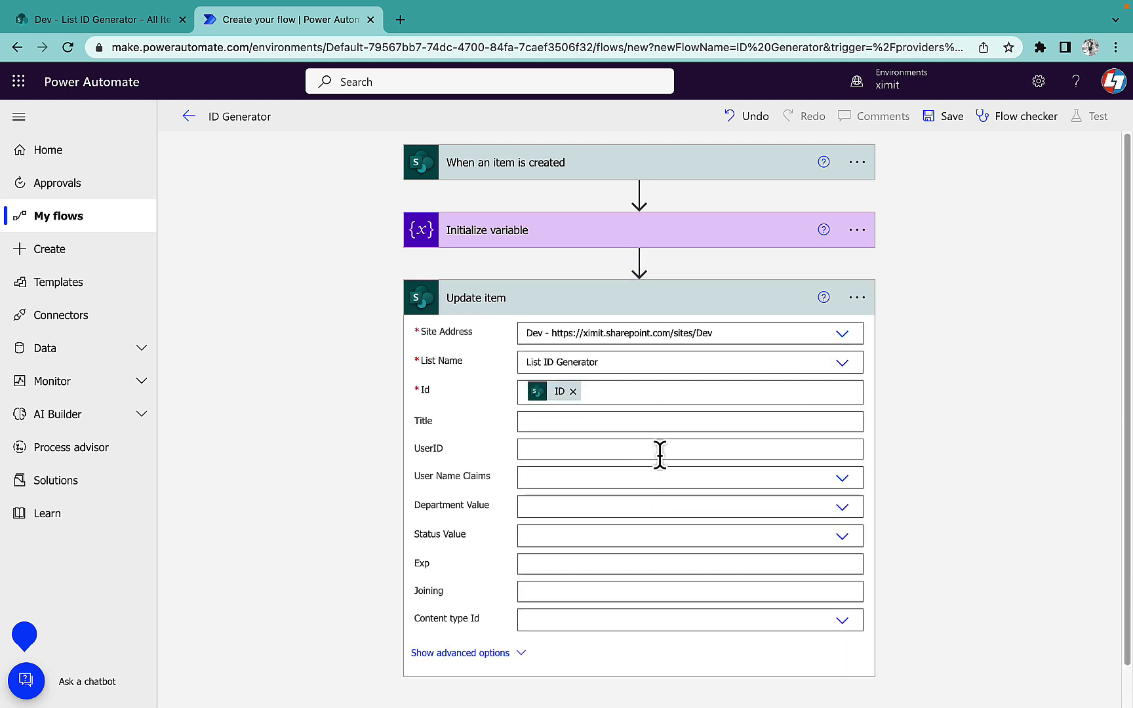
{"action": "left_click", "coordinate": [76, 20]}
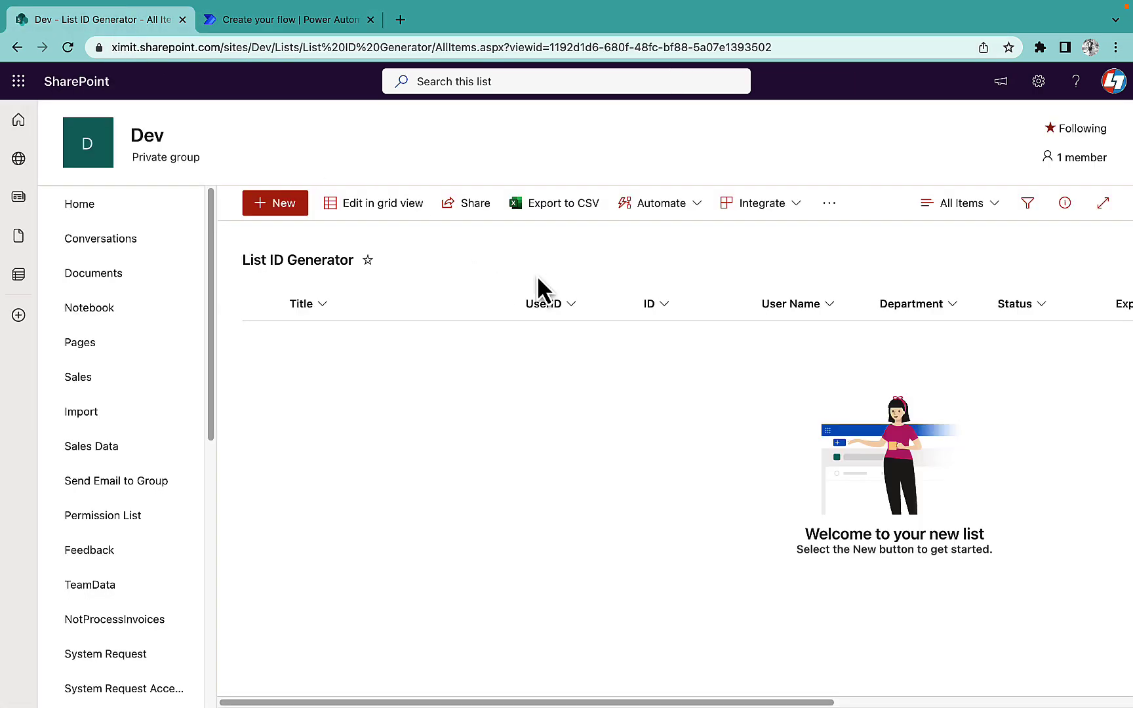
{"action": "left_click", "coordinate": [286, 20]}
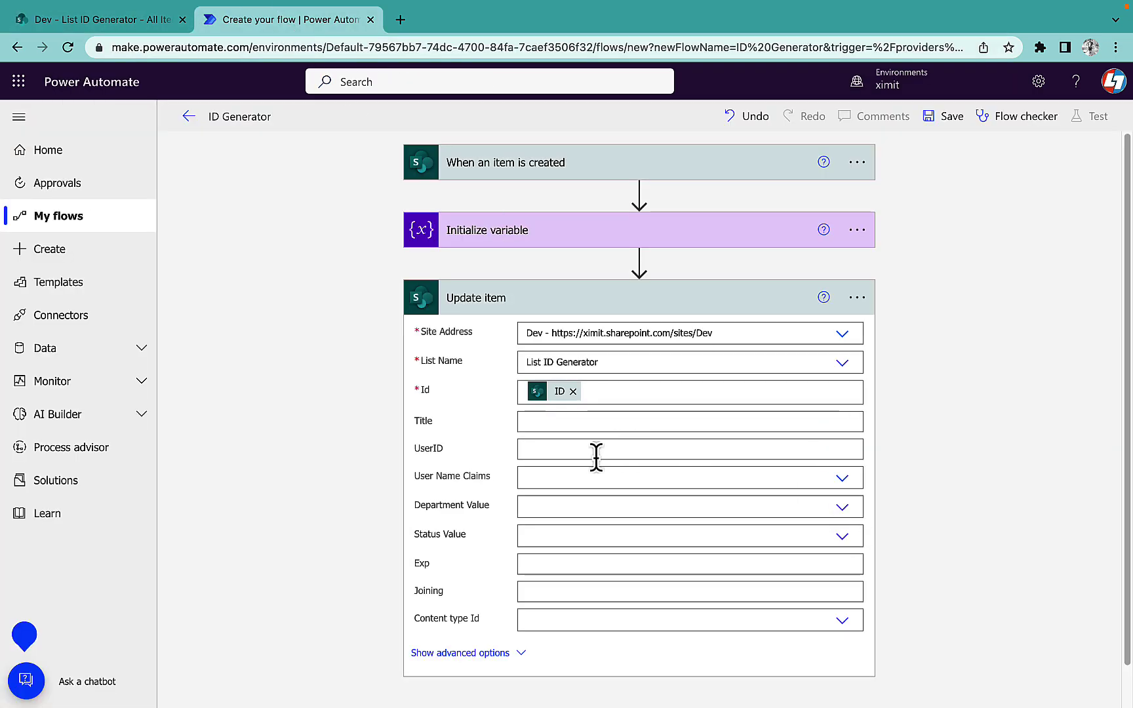
{"action": "scroll", "coordinate": [597, 457], "scroll_direction": "down", "scroll_amount": 1}
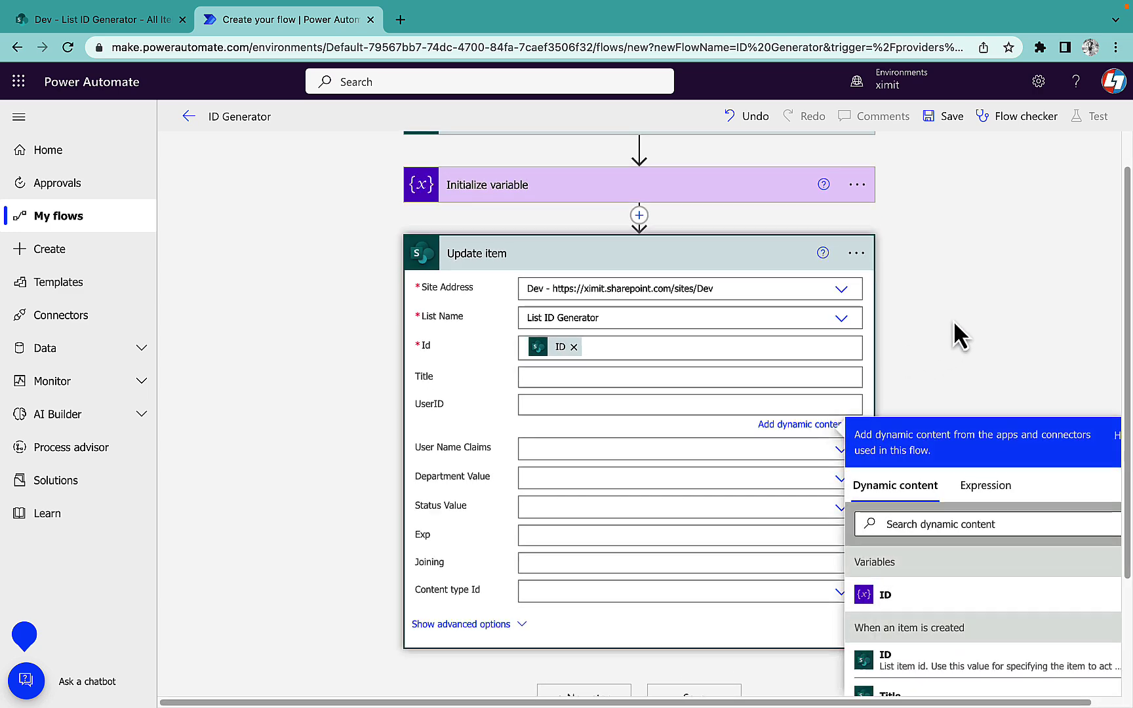
{"action": "scroll", "coordinate": [954, 320], "scroll_direction": "down", "scroll_amount": 1}
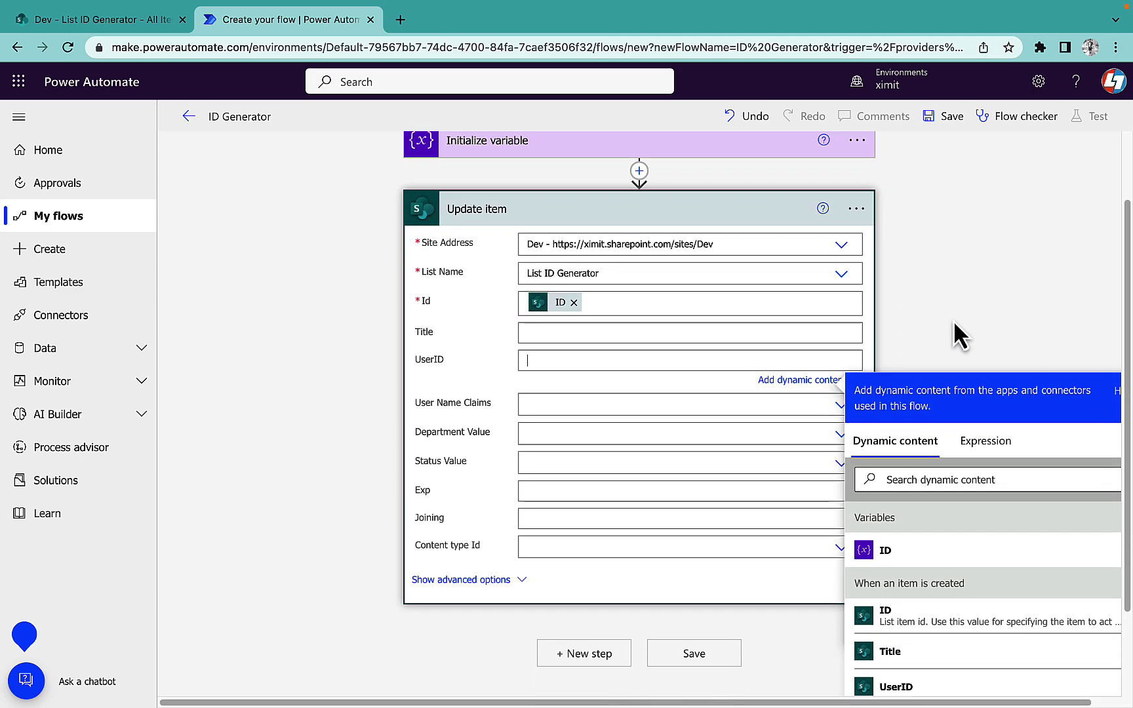
{"action": "left_click", "coordinate": [907, 557]}
{"action": "left_click", "coordinate": [951, 287]}
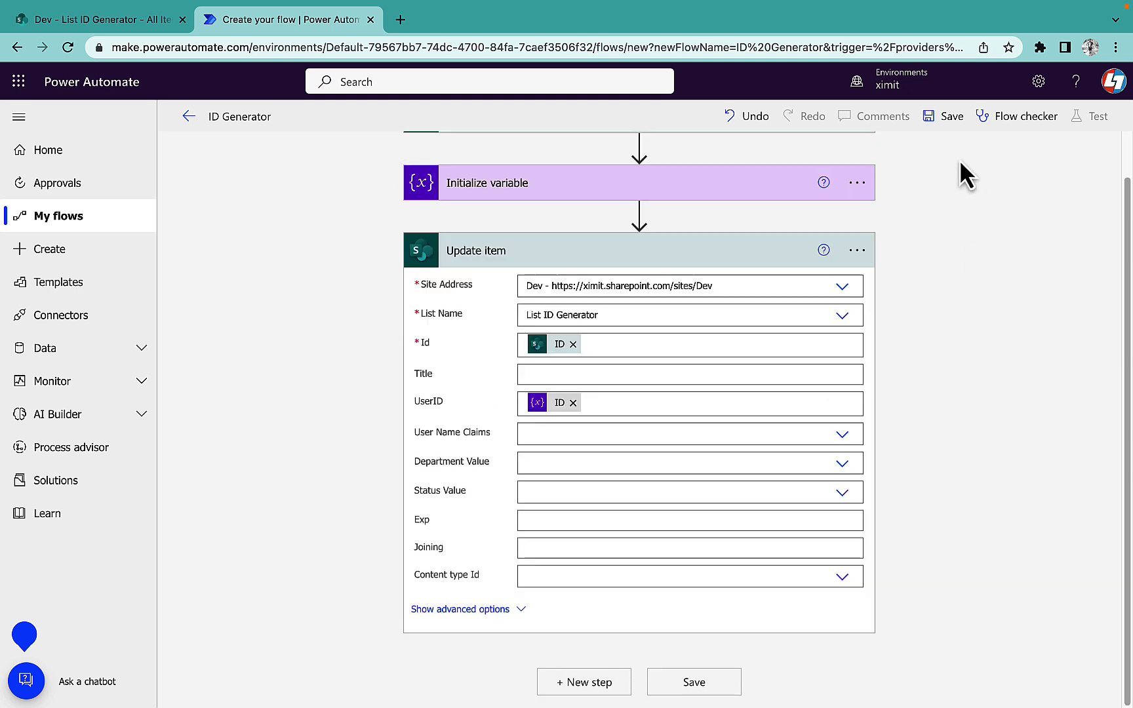
{"action": "left_click", "coordinate": [952, 118]}
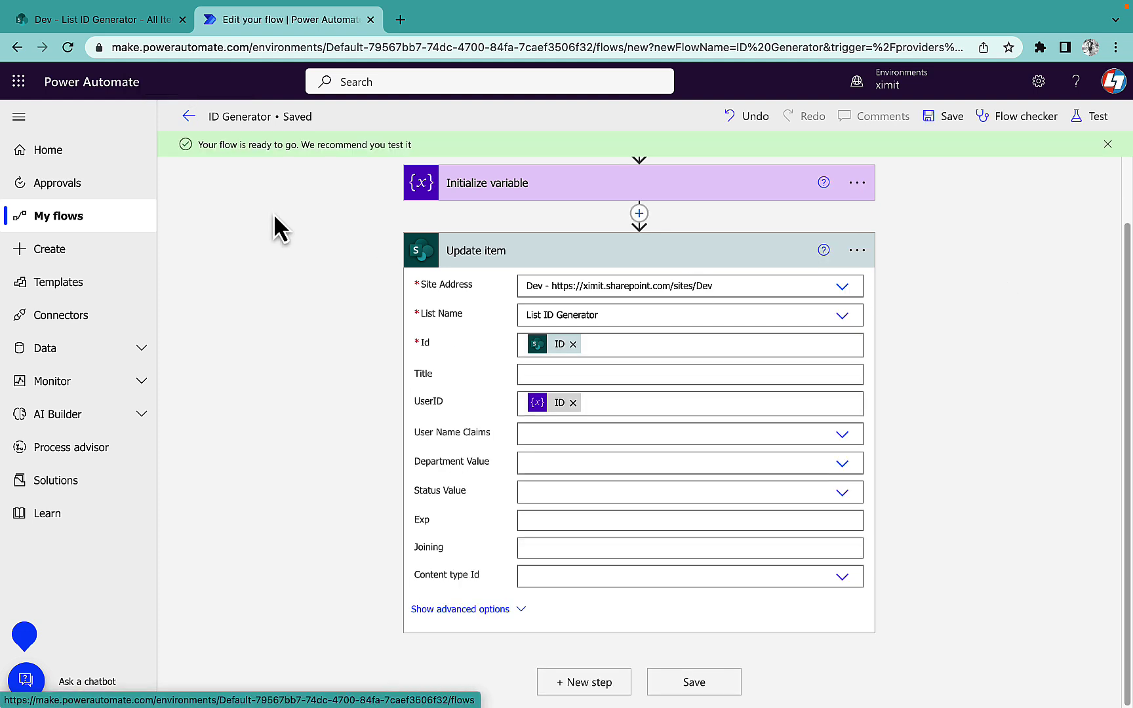
Start a new list item titled 'Test Entry' with Department Power Automate and Status Open
{"action": "left_click", "coordinate": [91, 21]}
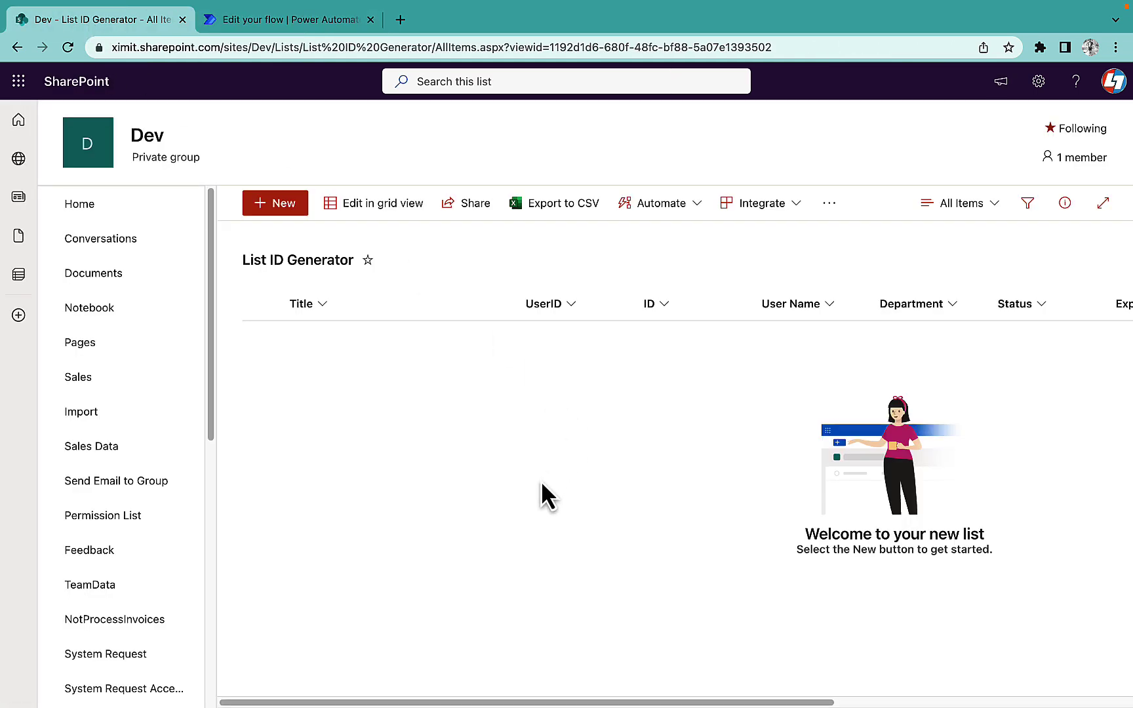
{"action": "left_click", "coordinate": [282, 203]}
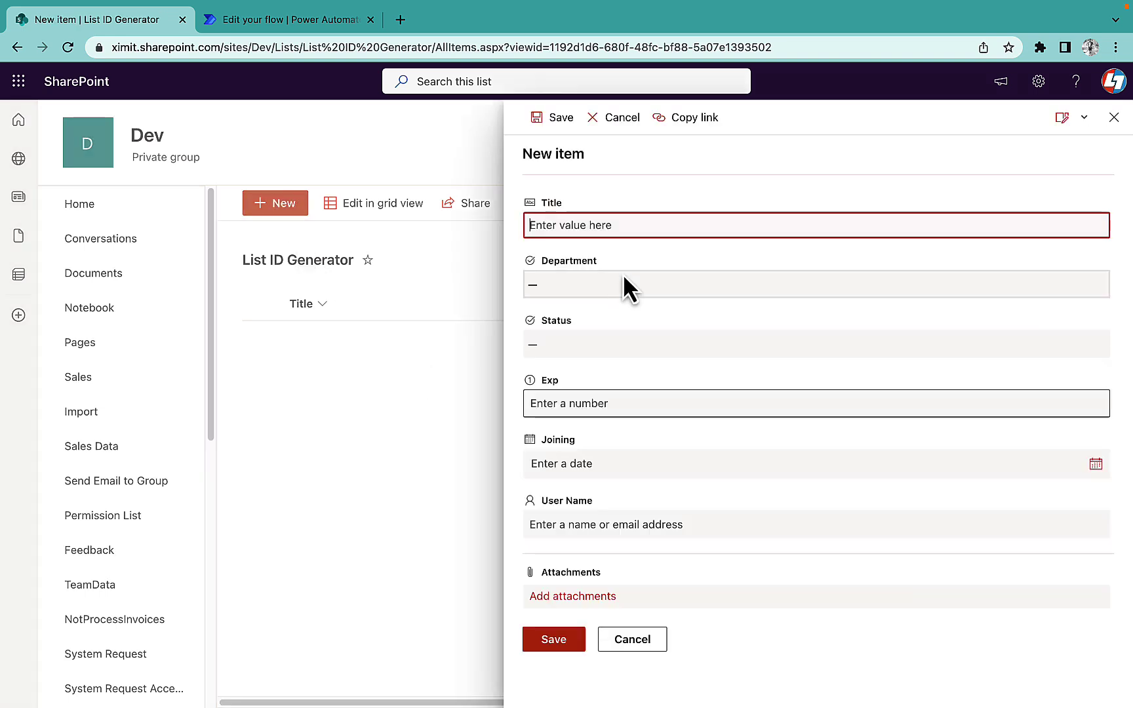
{"action": "type", "text": "Test"}
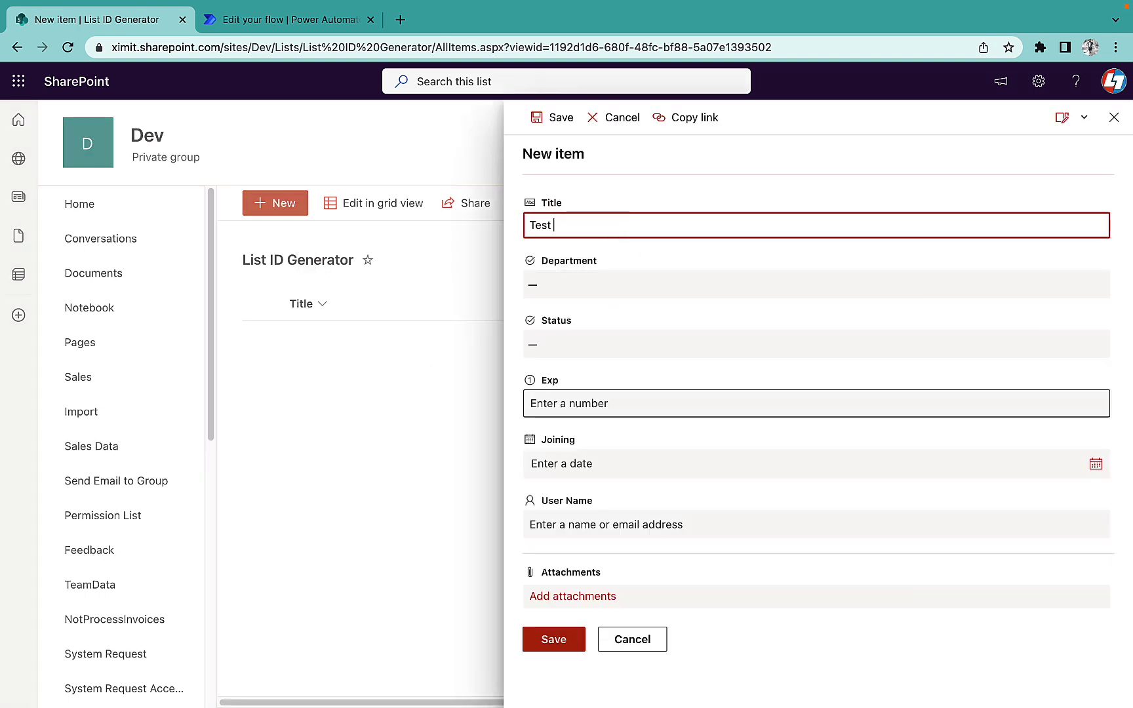
{"action": "type", "text": " Entry"}
{"action": "left_click", "coordinate": [564, 285]}
{"action": "left_click", "coordinate": [569, 334]}
{"action": "left_click", "coordinate": [564, 345]}
{"action": "left_click", "coordinate": [554, 368]}
Enter Exp 6, joining date 22-02-2023, and a user name, then save the item
{"action": "key", "text": "Tab"}
{"action": "type", "text": "6"}
{"action": "left_click", "coordinate": [1096, 463]}
{"action": "left_click", "coordinate": [586, 558]}
{"action": "left_click", "coordinate": [566, 525]}
{"action": "type", "text": "prakash"}
{"action": "key", "text": "Return"}
{"action": "left_click", "coordinate": [556, 639]}
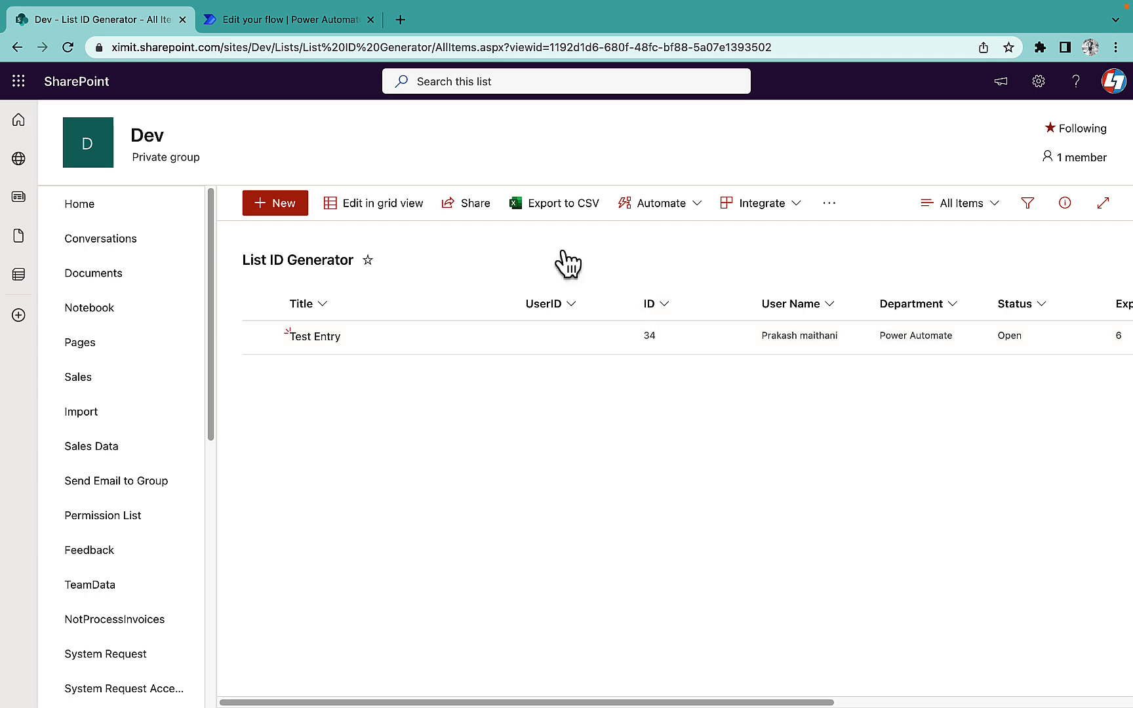
Go to the ID Generator details page, dismiss the ready notice, and refresh to see the succeeded run
{"action": "left_click", "coordinate": [293, 22]}
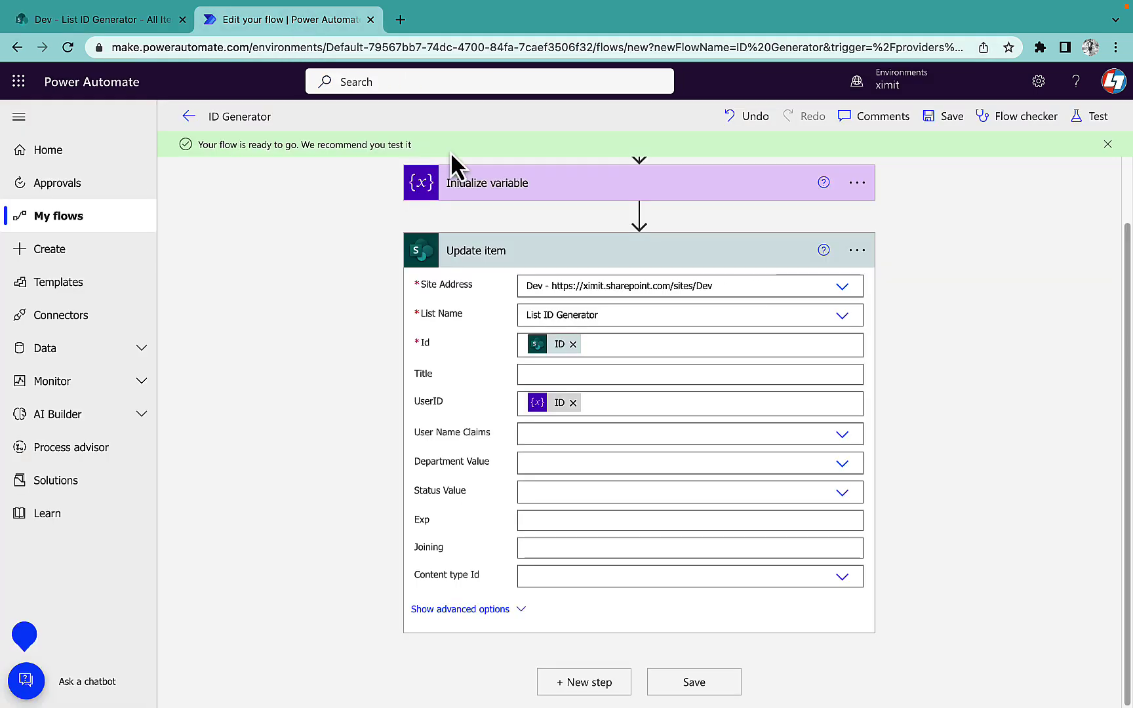
{"action": "left_click", "coordinate": [190, 118]}
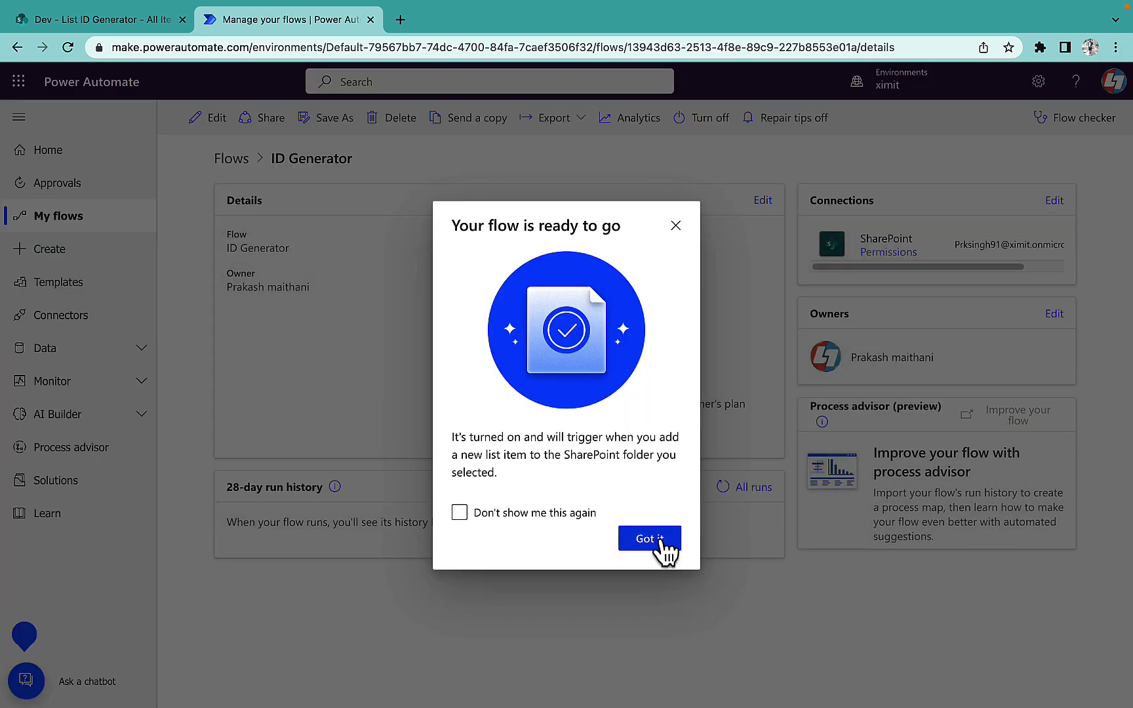
{"action": "left_click", "coordinate": [652, 541]}
{"action": "left_click", "coordinate": [68, 48]}
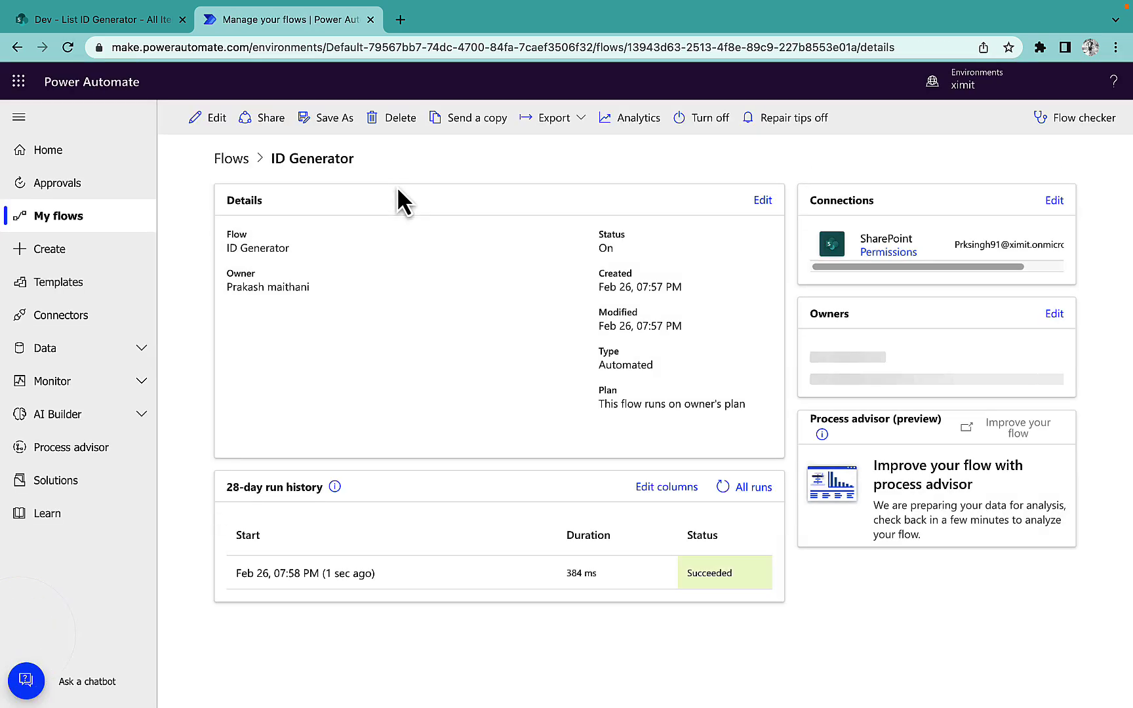
Refresh the SharePoint list, then add and save a 'New Entry' item
{"action": "left_click", "coordinate": [87, 20]}
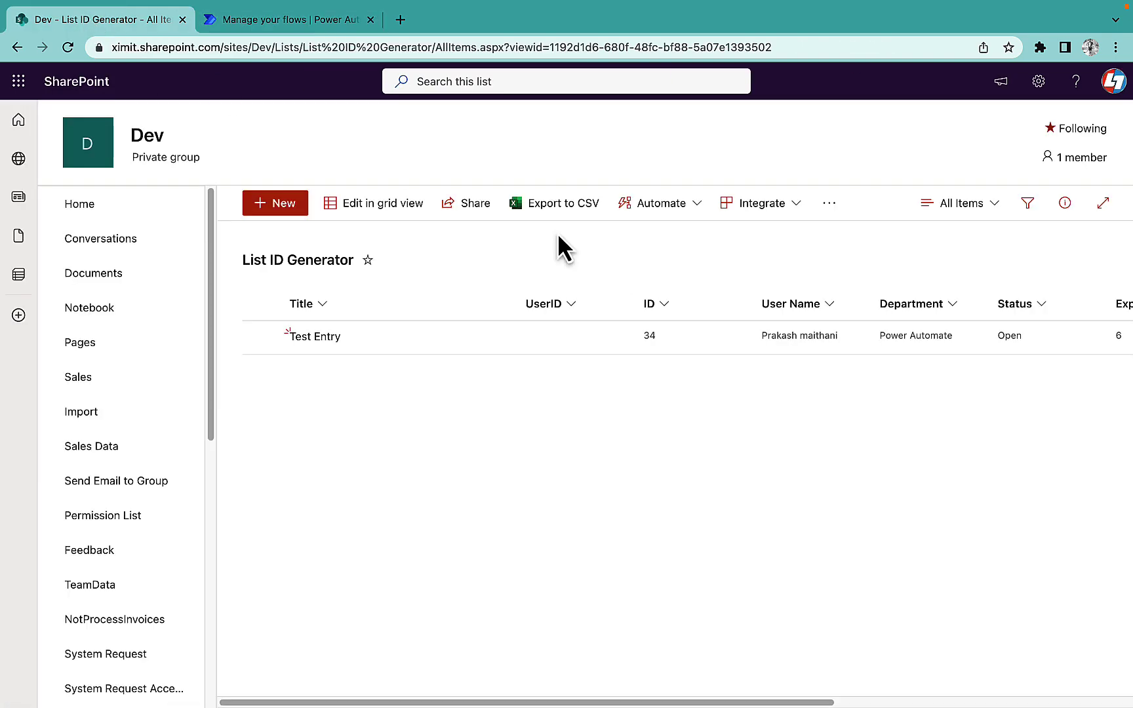
{"action": "left_click", "coordinate": [69, 50]}
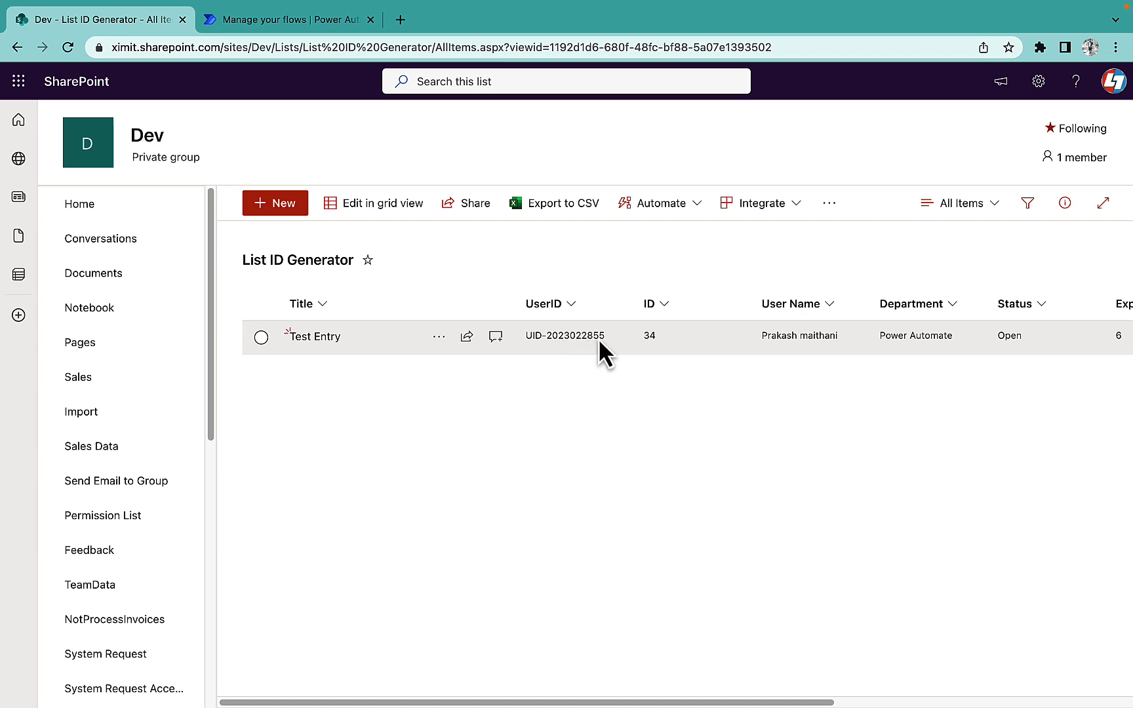
{"action": "left_click", "coordinate": [284, 205]}
{"action": "type", "text": "New Entry"}
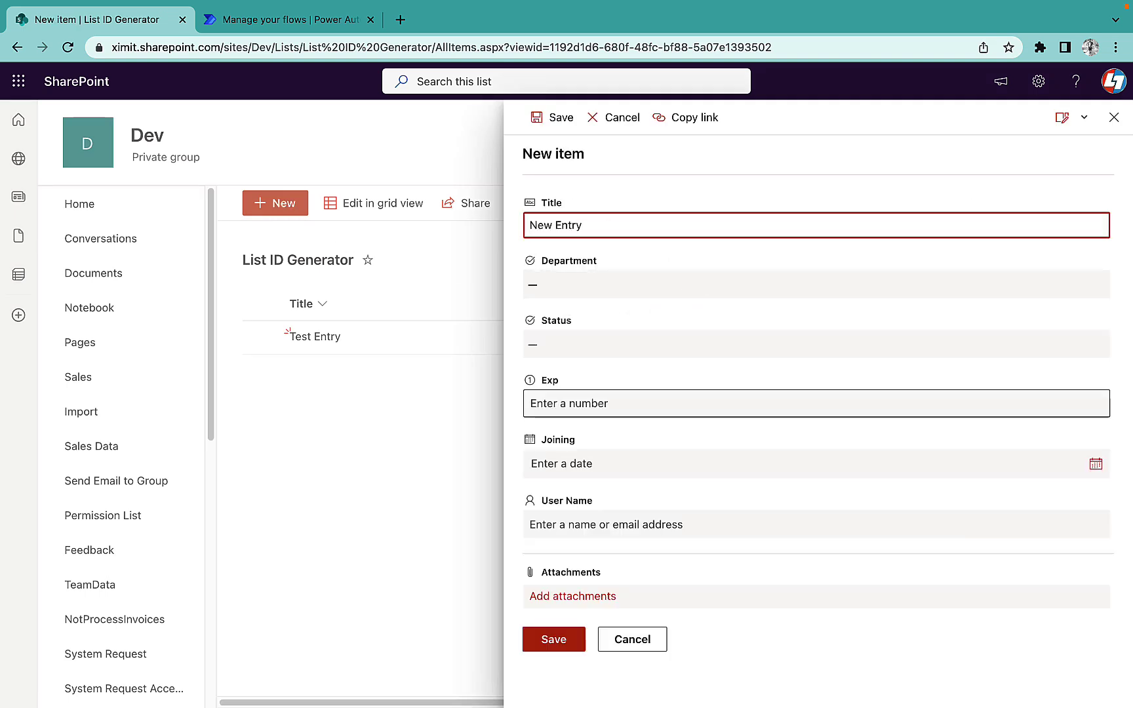
{"action": "left_click", "coordinate": [554, 642]}
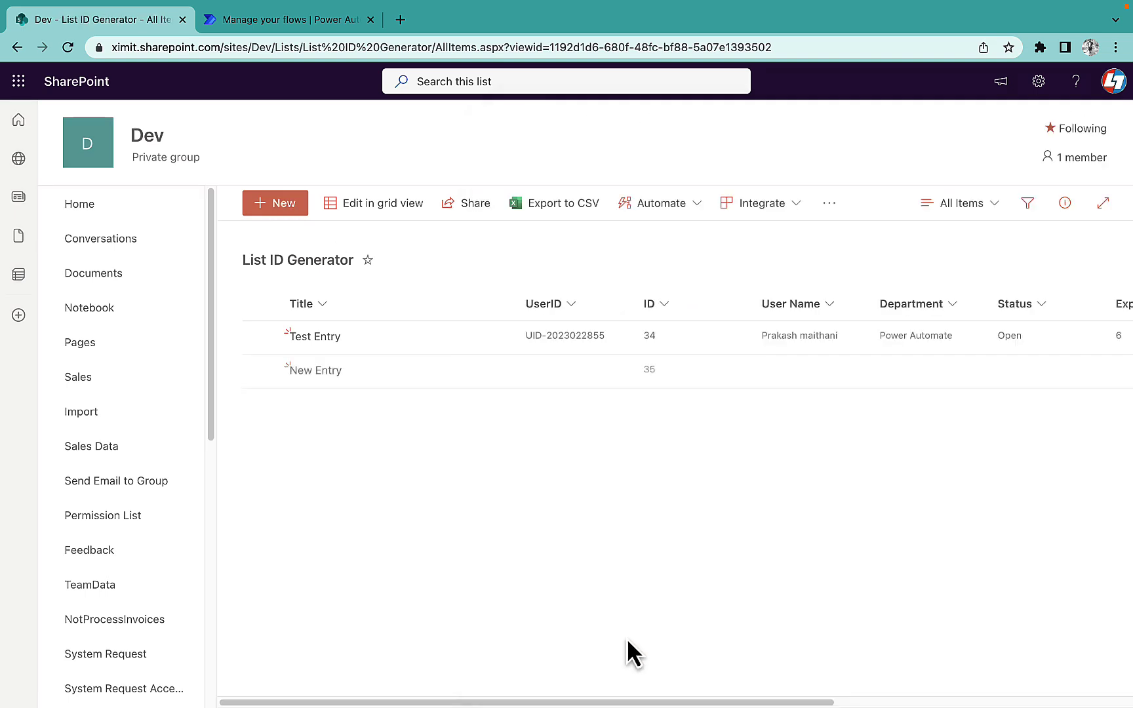
Add and save a 'Test2' item, then refresh to show the generated UserIDs
{"action": "left_click", "coordinate": [264, 216]}
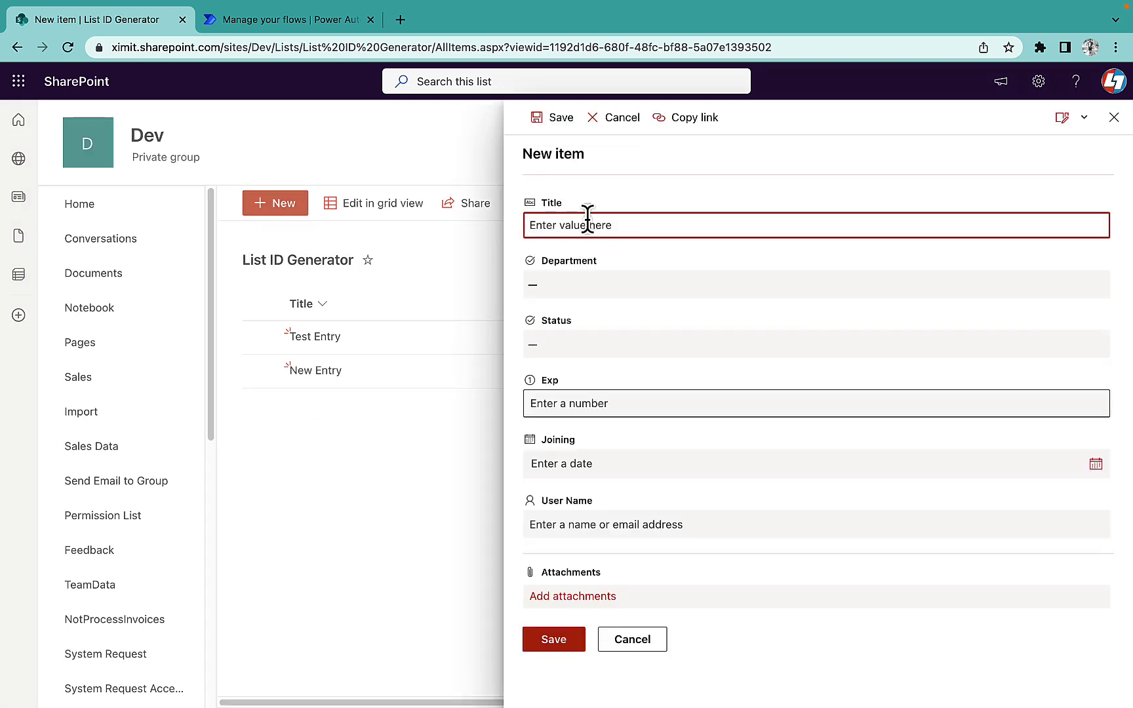
{"action": "type", "text": "Test2"}
{"action": "left_click", "coordinate": [556, 639]}
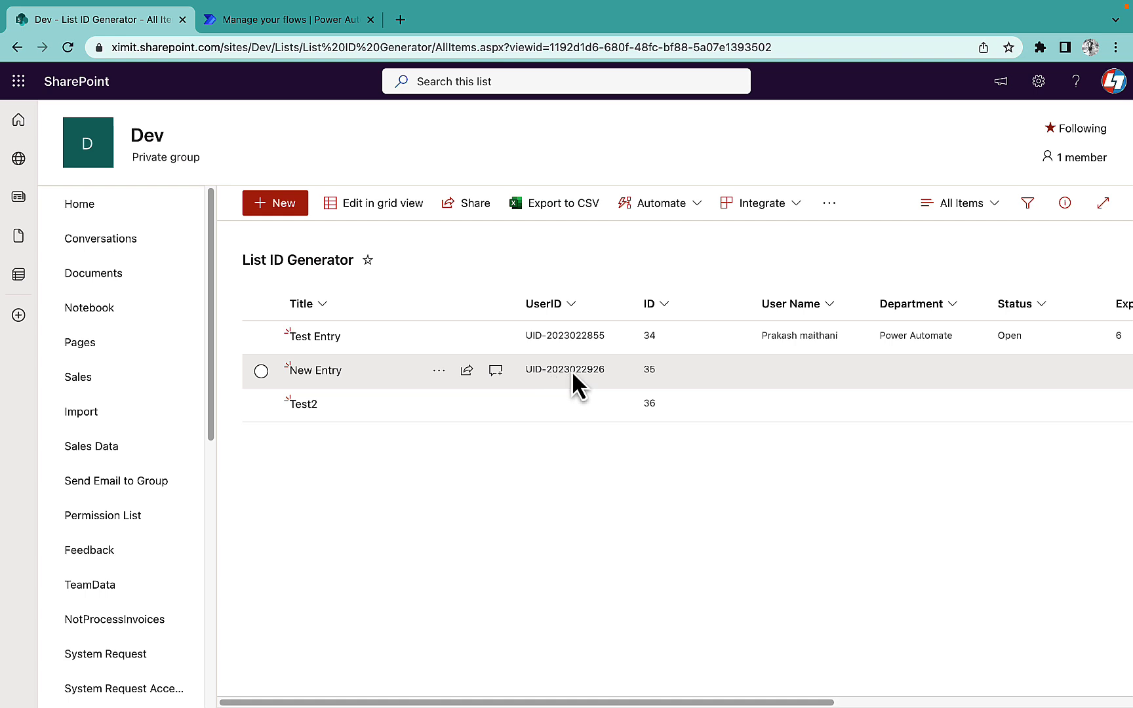
{"action": "left_click", "coordinate": [71, 49]}
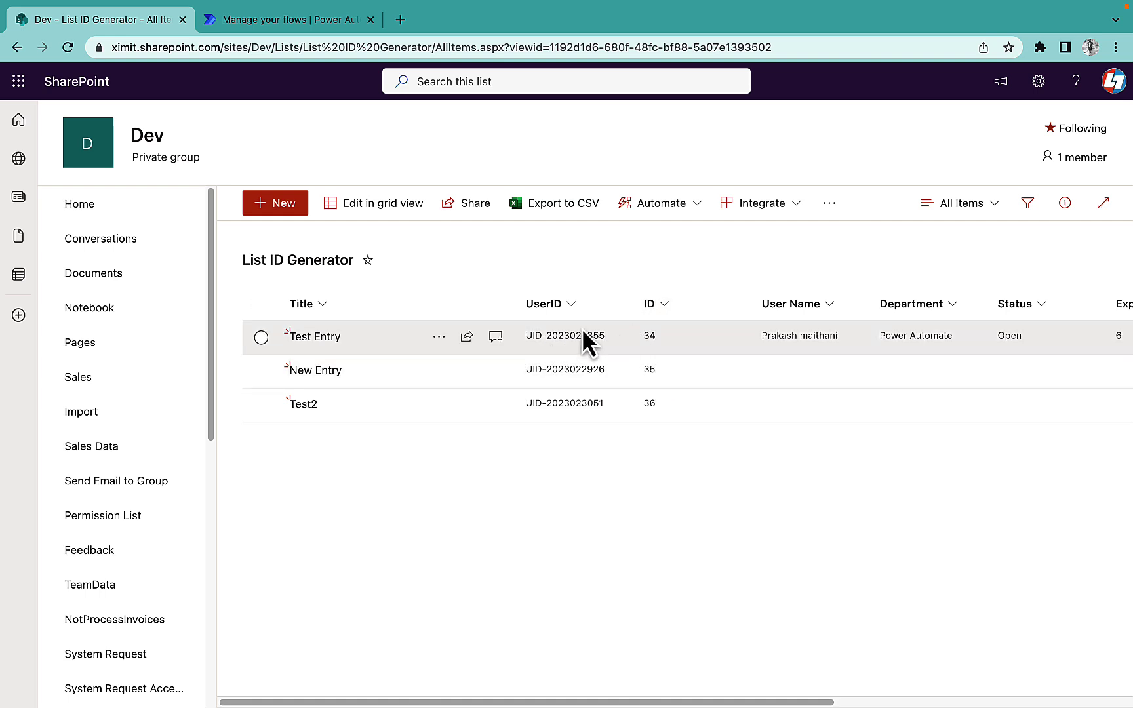
Change the ID variable's formatDateTime format from 'yyyyhhmmss' to 'yyyy'
{"action": "left_click", "coordinate": [259, 17]}
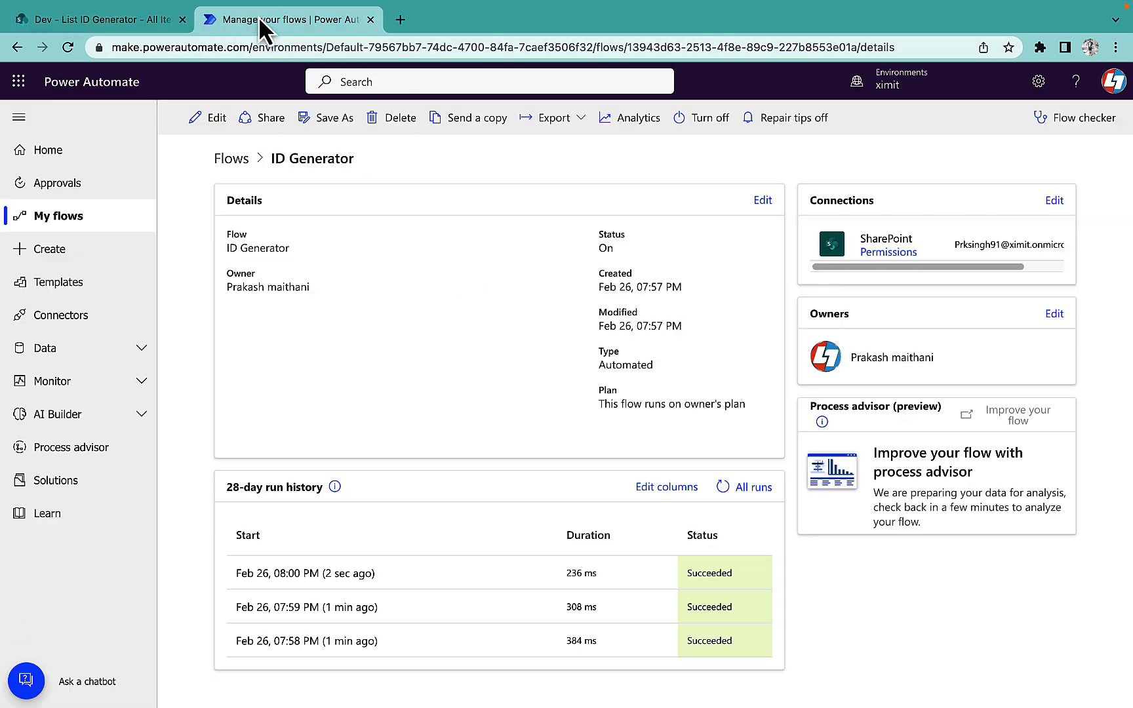
{"action": "left_click", "coordinate": [200, 119]}
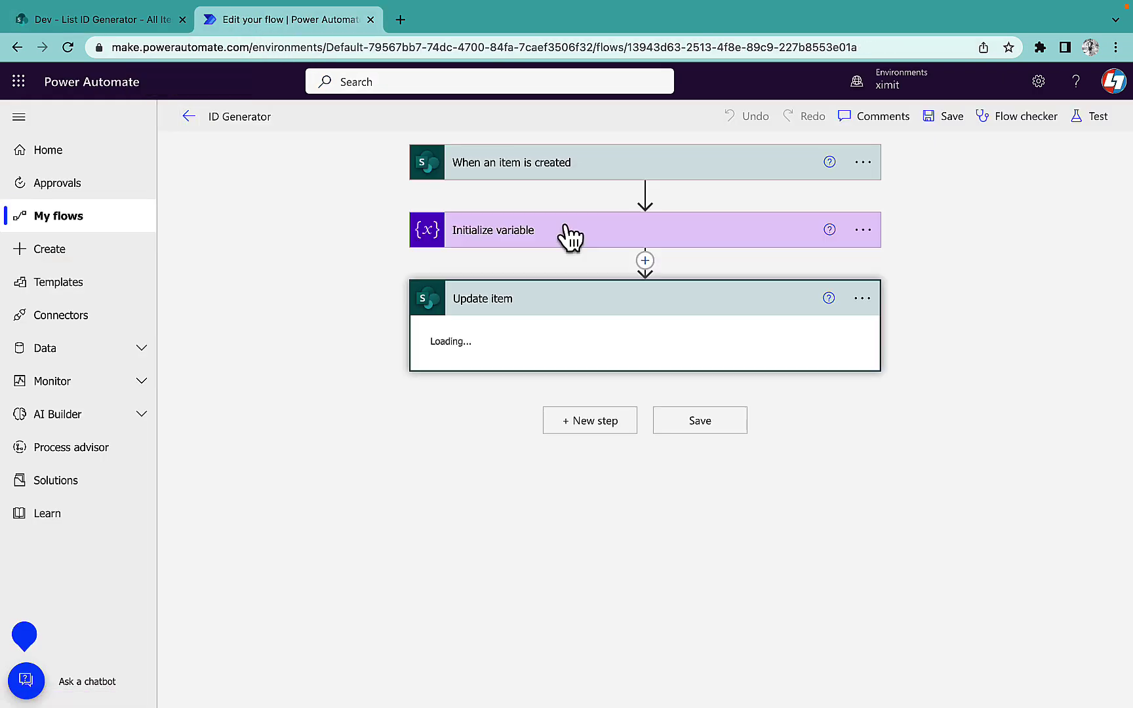
{"action": "left_click", "coordinate": [571, 236]}
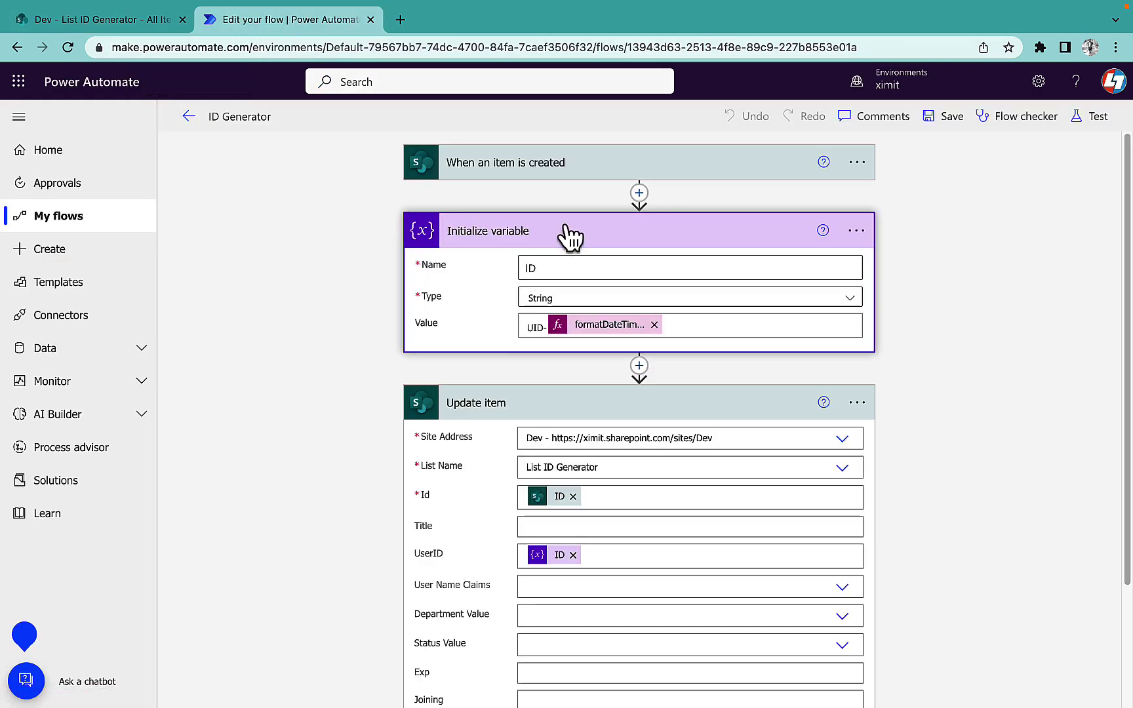
{"action": "left_click", "coordinate": [620, 325]}
{"action": "left_click_drag", "start_coordinate": [1032, 461], "coordinate": [1082, 461]}
{"action": "key", "text": "Right"}
{"action": "key", "text": "BackSpace"}
{"action": "key", "text": "BackSpace"}
{"action": "key", "text": "BackSpace"}
{"action": "key", "text": "BackSpace"}
{"action": "key", "text": "BackSpace"}
{"action": "key", "text": "BackSpace"}
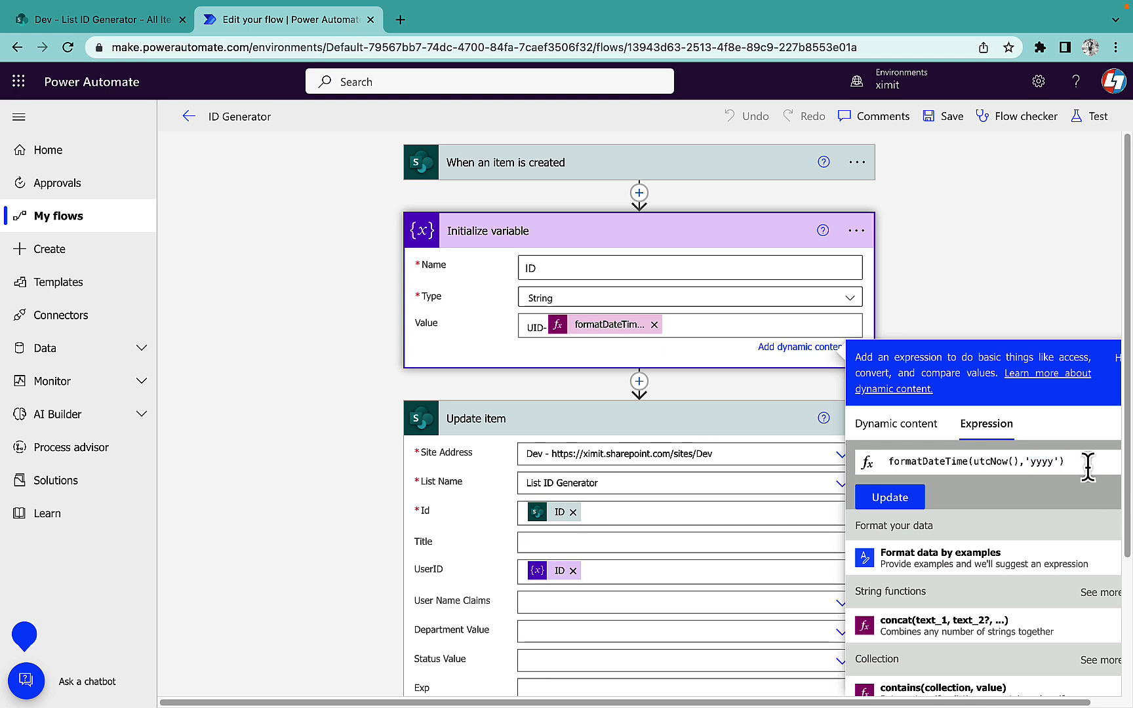
{"action": "left_click", "coordinate": [916, 504]}
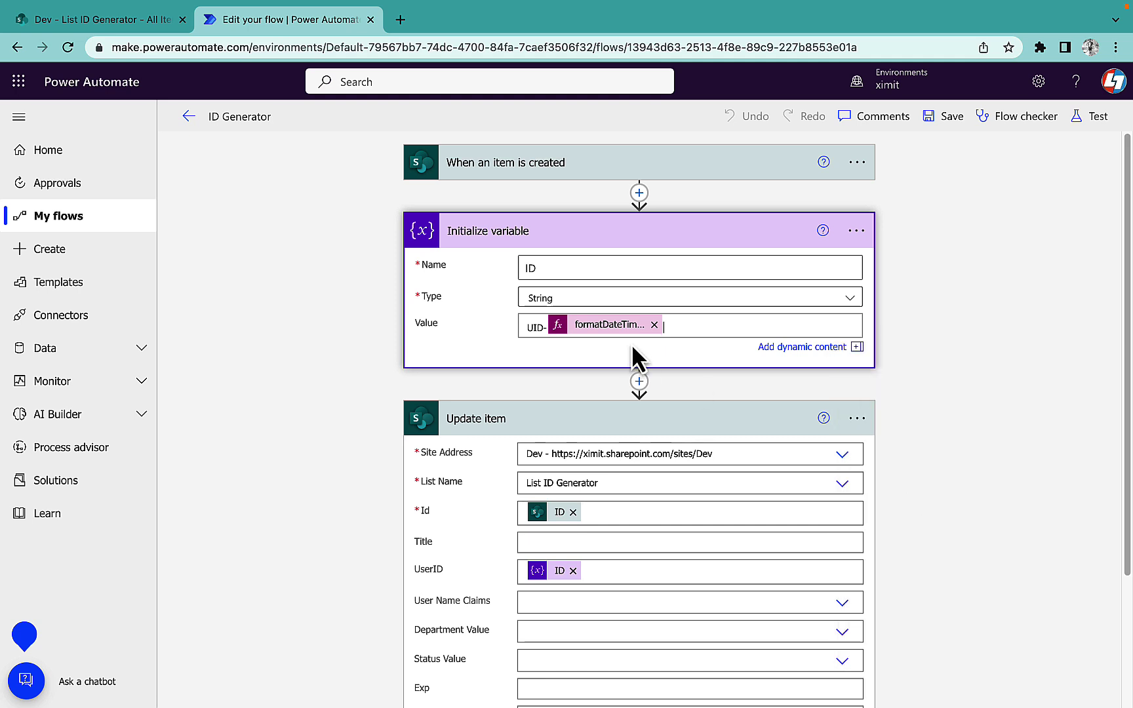
Append the new item's ID to the variable's value and save the flow
{"action": "left_click", "coordinate": [628, 326]}
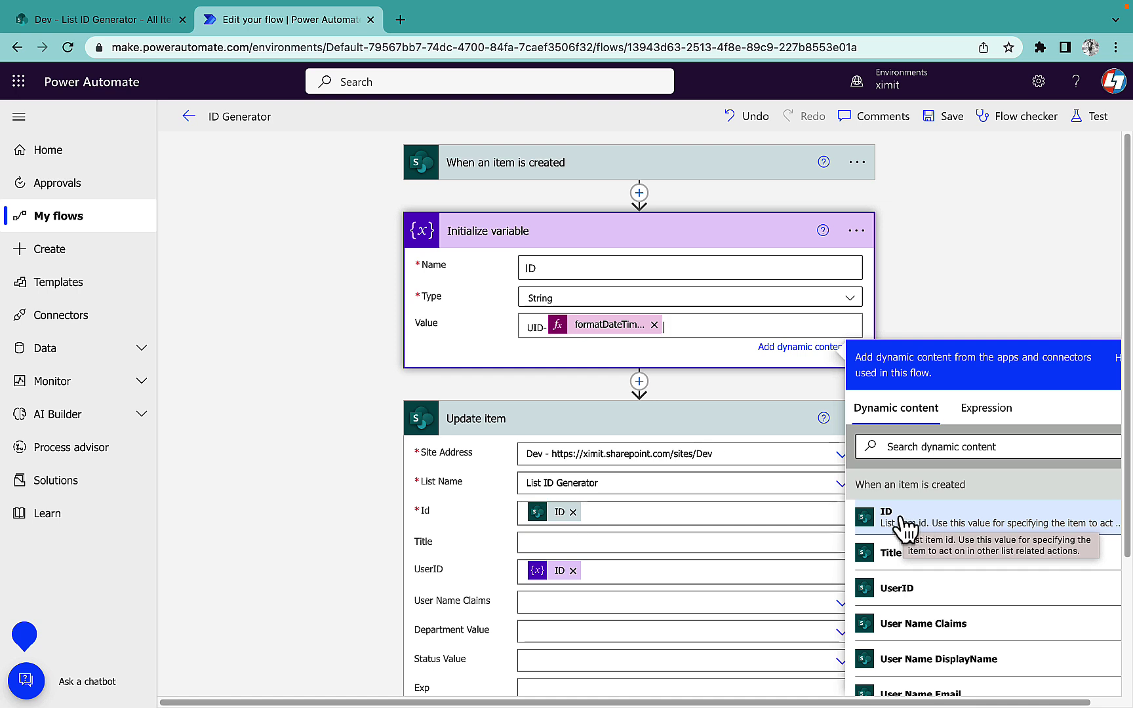
{"action": "left_click", "coordinate": [903, 522]}
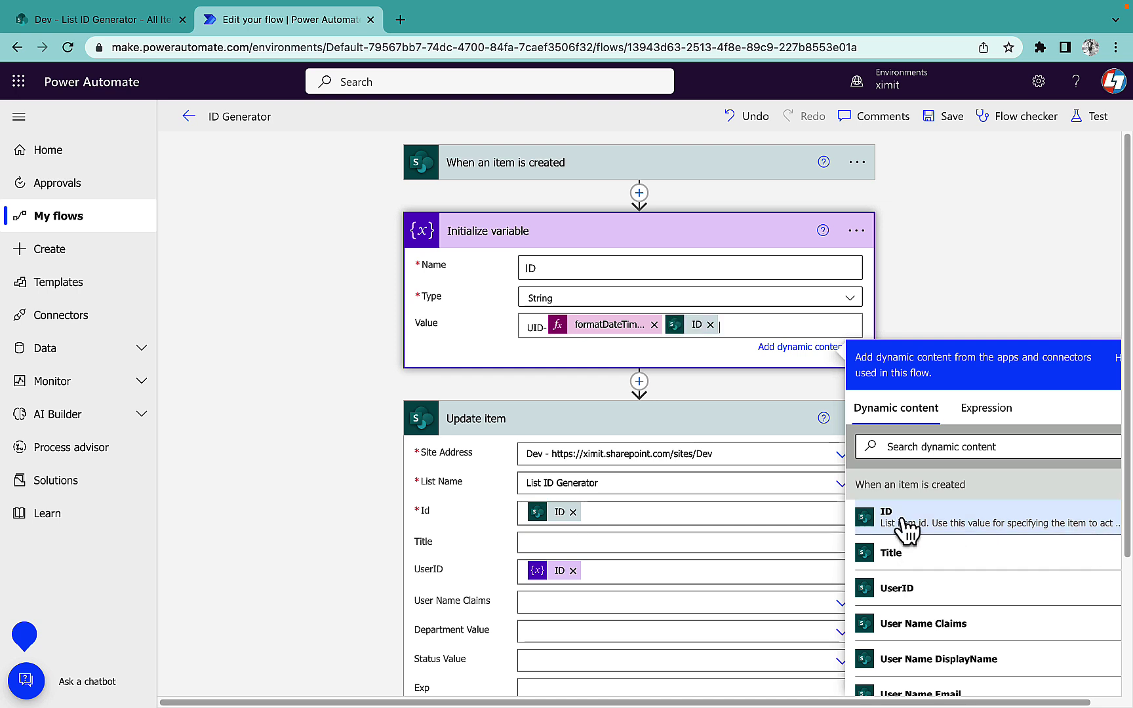
{"action": "left_click", "coordinate": [950, 118]}
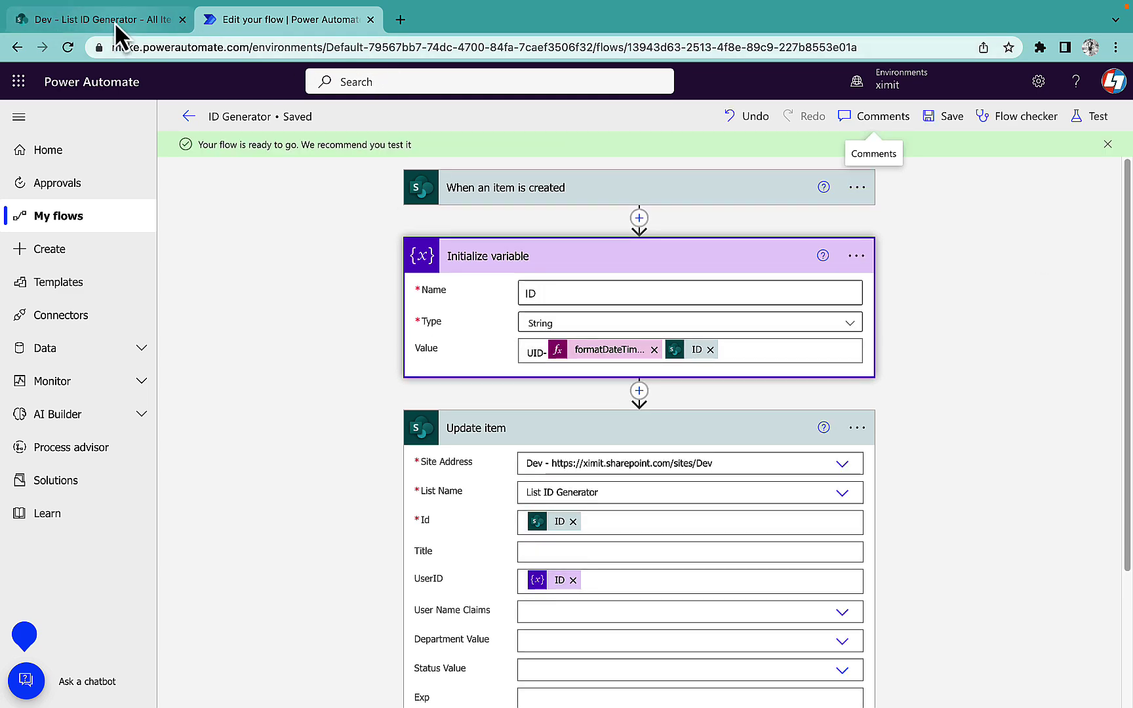
Add a 'Test4' item to List ID Generator and refresh to see UserID UID-202337
{"action": "left_click", "coordinate": [114, 21]}
{"action": "left_click", "coordinate": [274, 203]}
{"action": "type", "text": "Test4"}
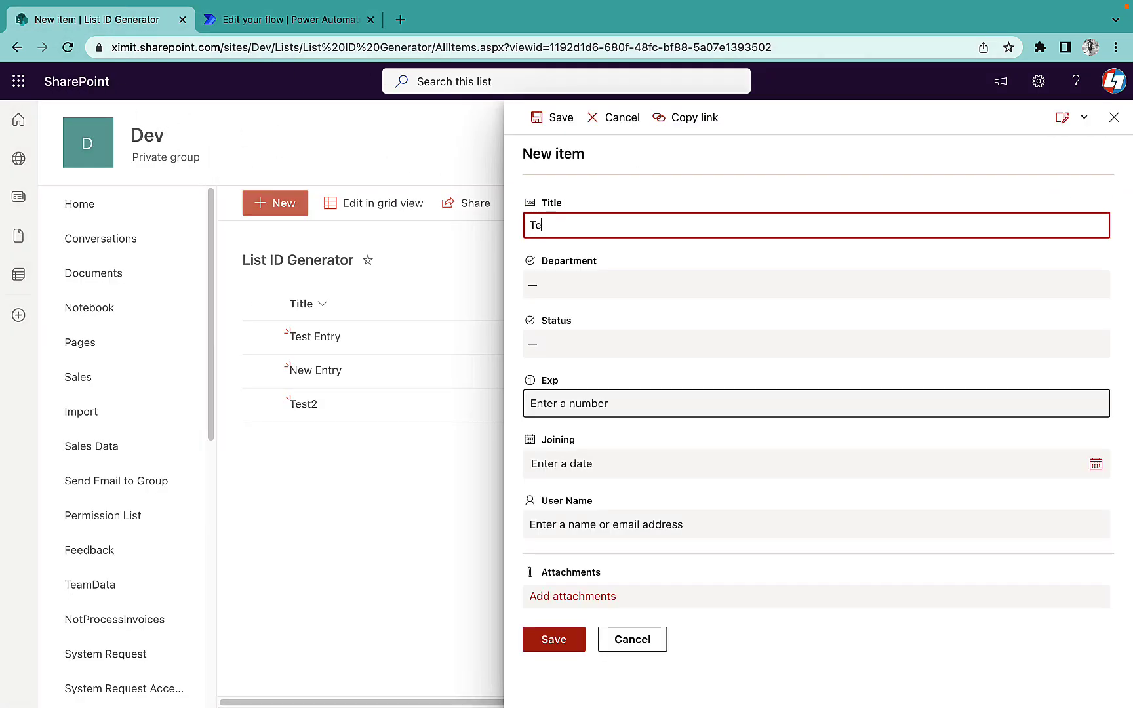
{"action": "left_click", "coordinate": [550, 645]}
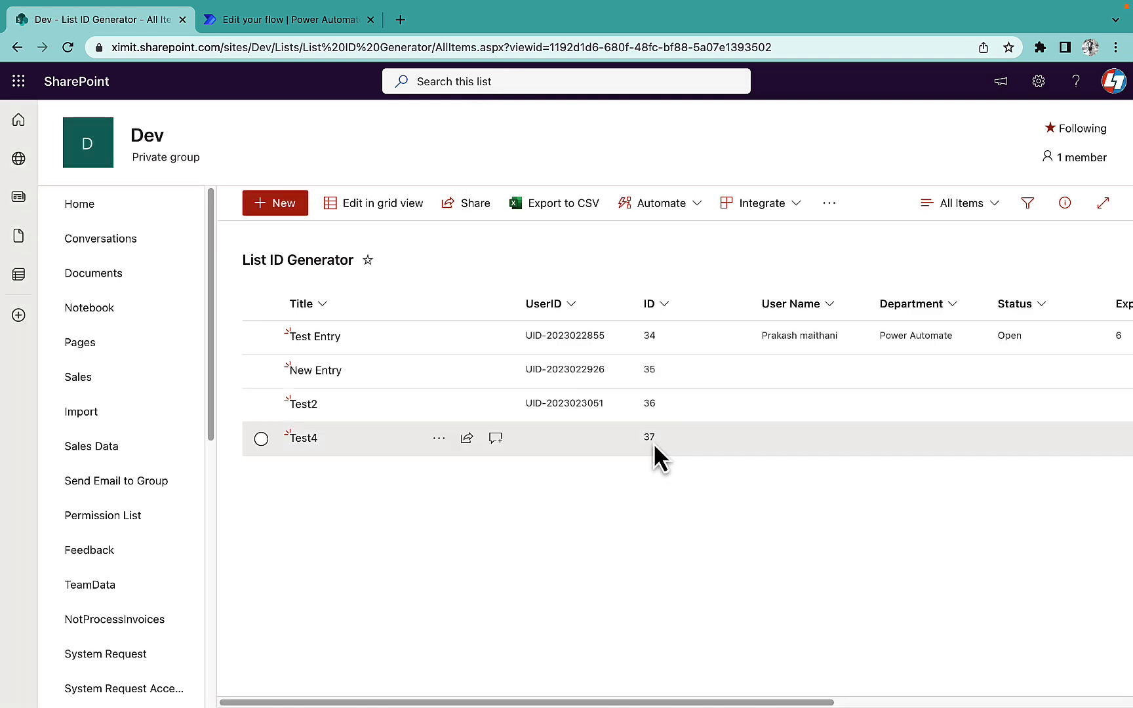
{"action": "left_click", "coordinate": [68, 47]}
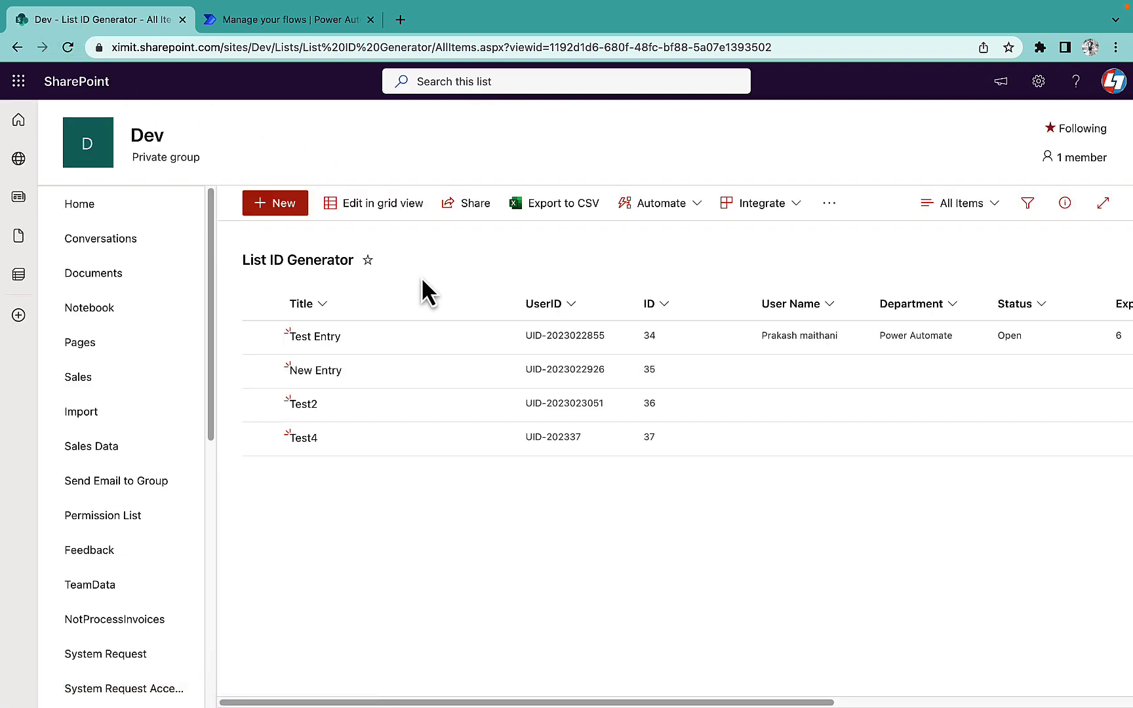